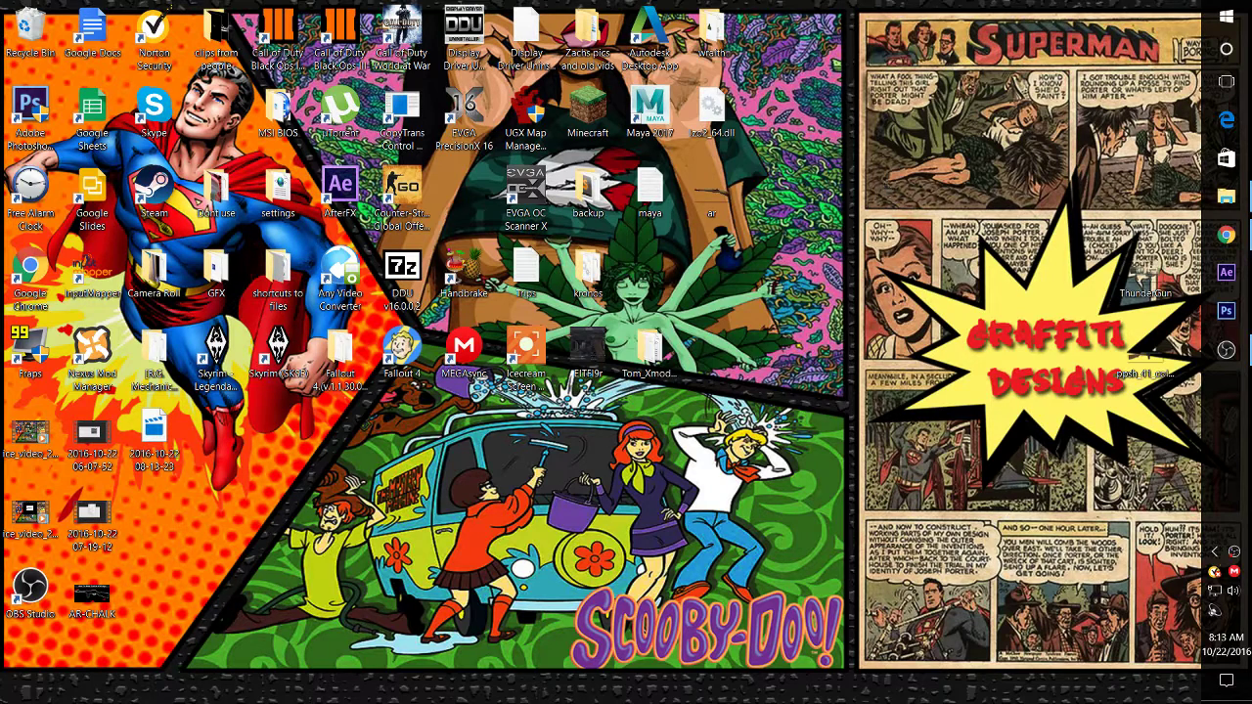
{"action": "mouse_move", "coordinate": [1217, 187]}
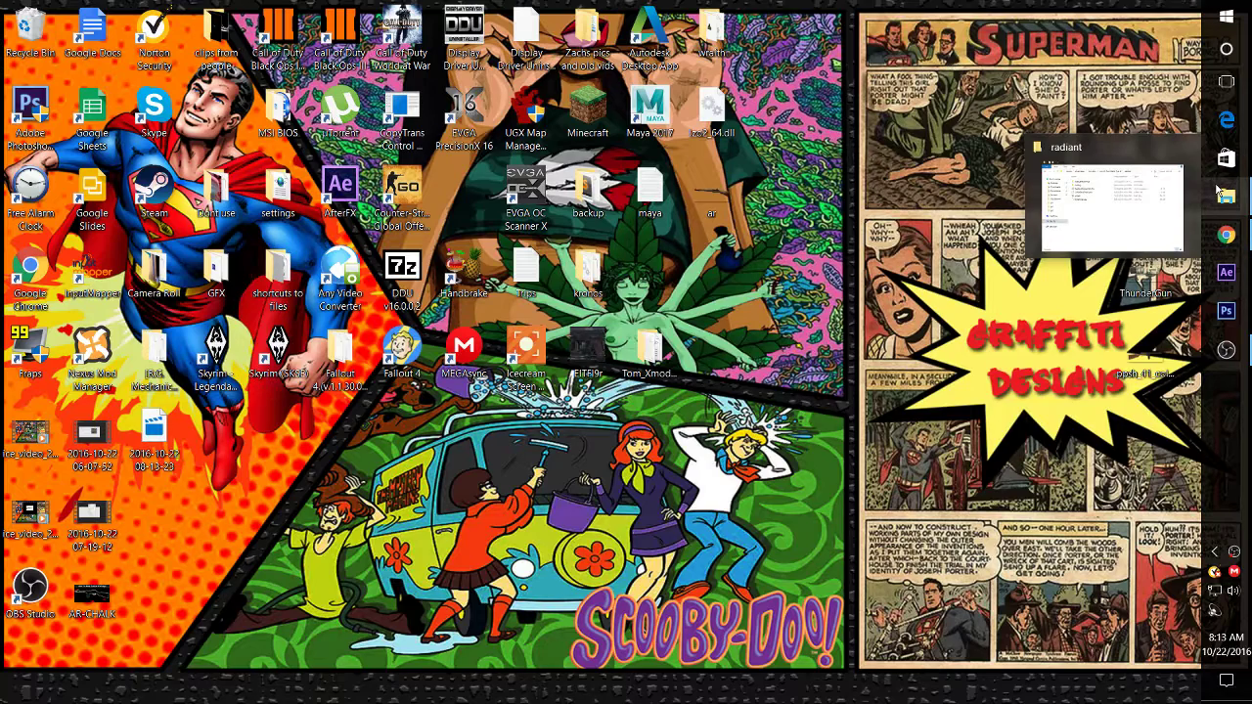
{"action": "mouse_move", "coordinate": [1195, 227]}
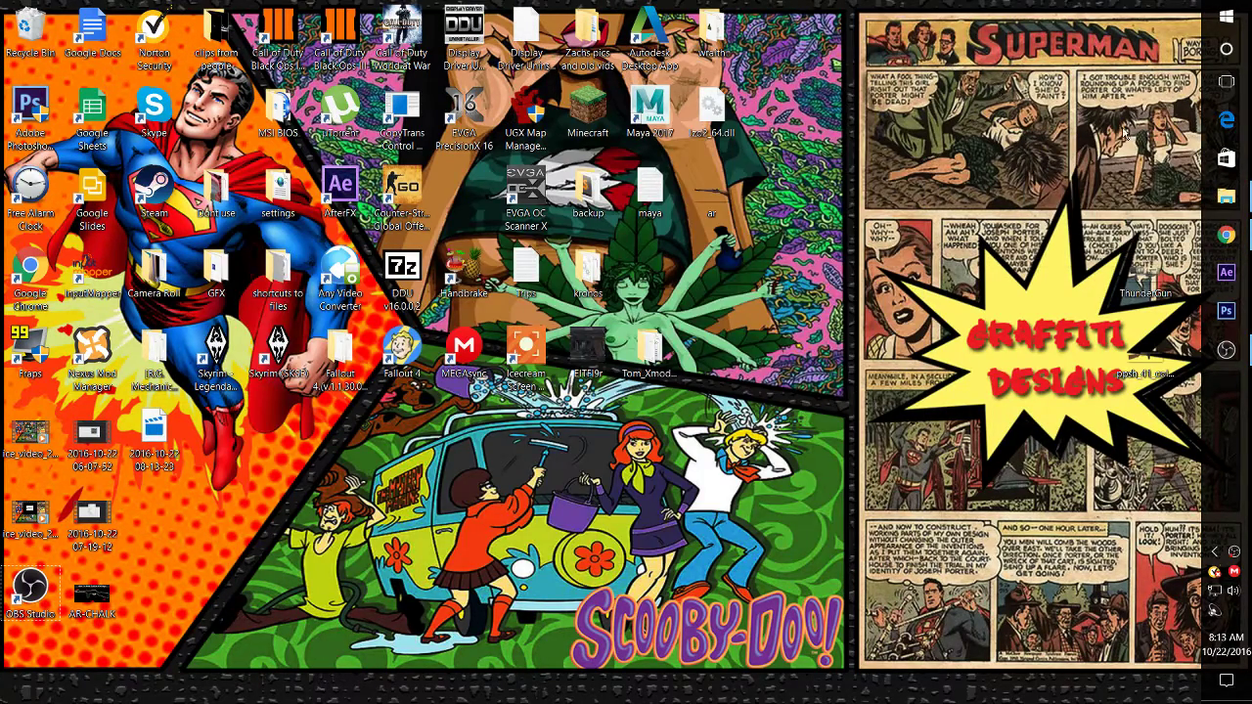
{"action": "left_click", "coordinate": [1244, 211]}
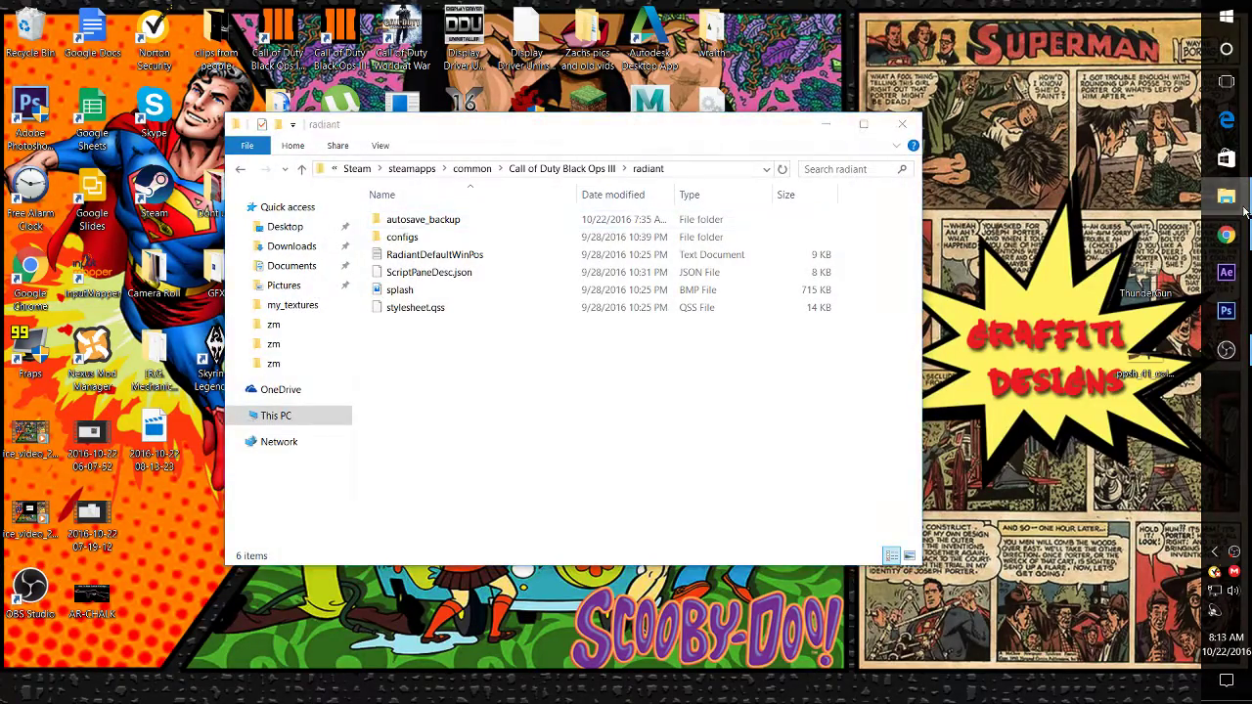
{"action": "left_click", "coordinate": [1244, 211]}
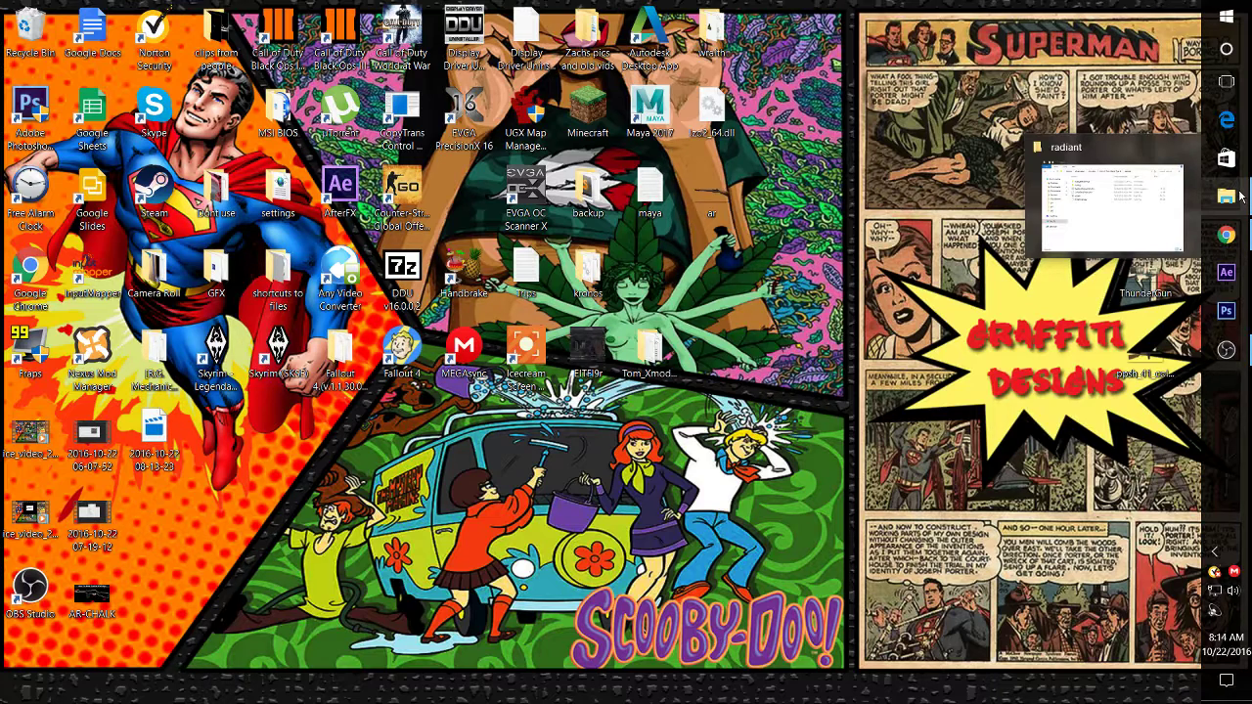
{"action": "left_click", "coordinate": [1240, 197]}
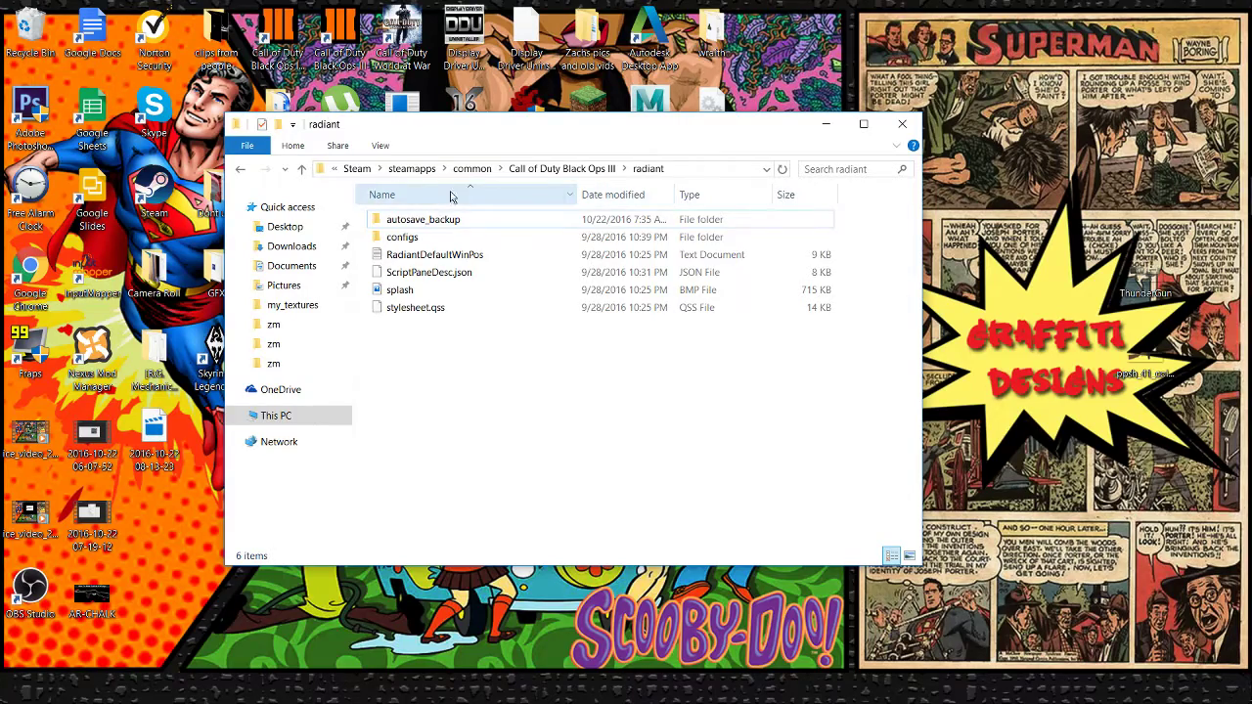
{"action": "left_click", "coordinate": [902, 123]}
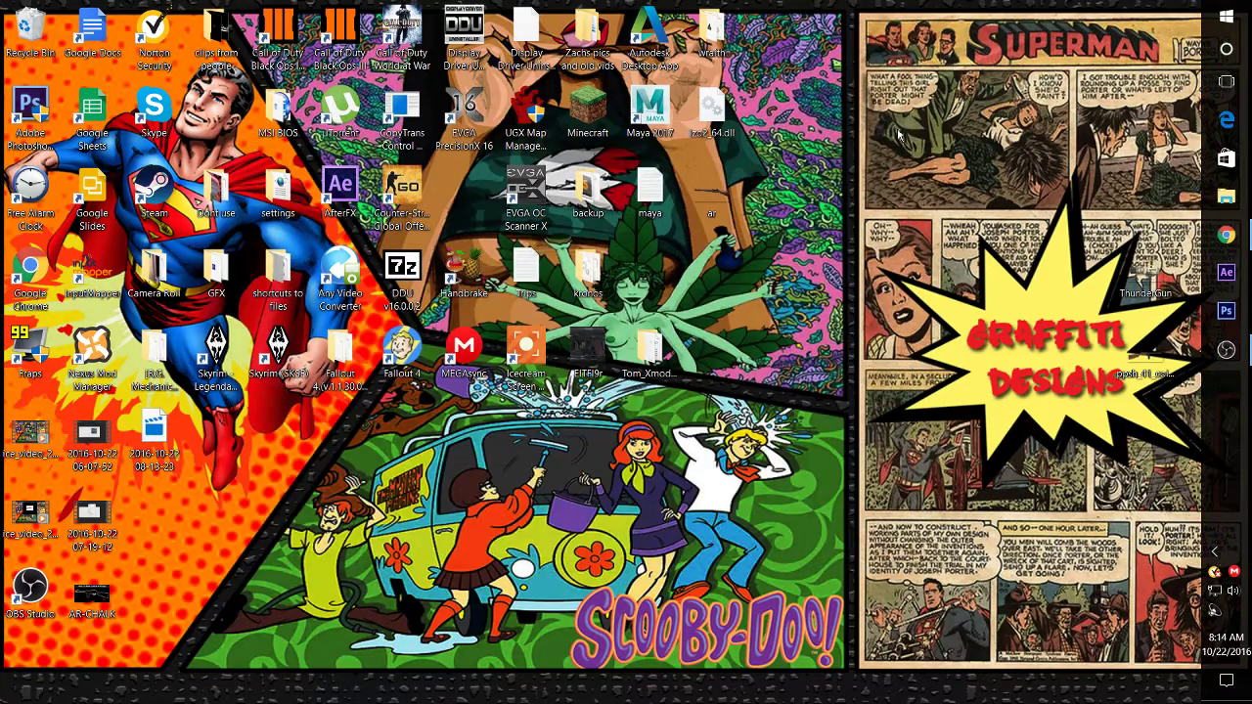
Open a new File Explorer window and go to the Steam folder in Program Files (x86) on Local Disk (C:)
{"action": "left_click", "coordinate": [1227, 197]}
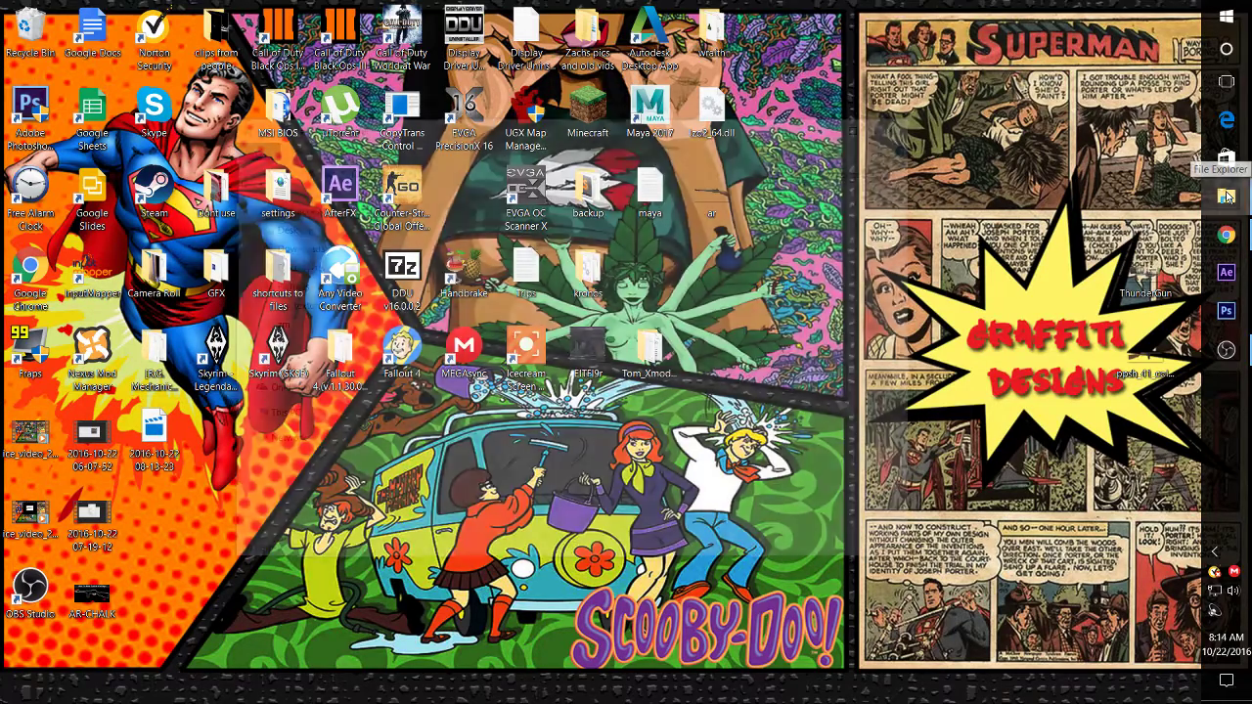
{"action": "left_click", "coordinate": [278, 415]}
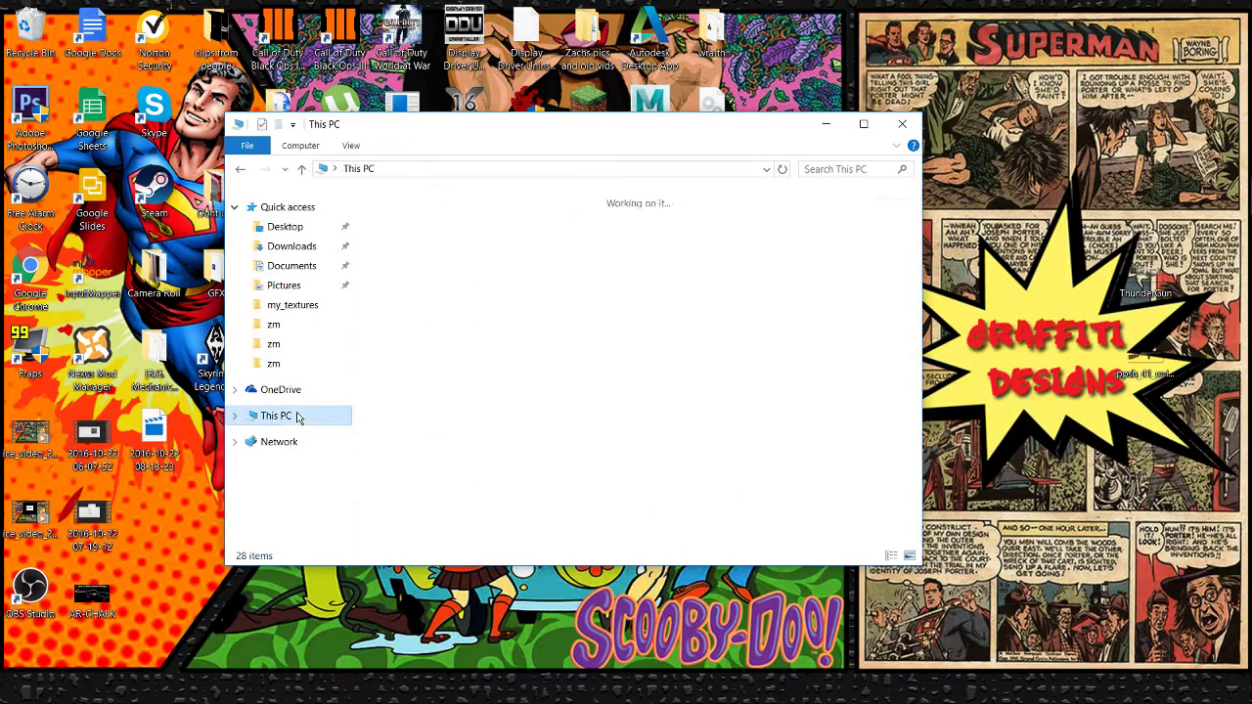
{"action": "double_click", "coordinate": [469, 393]}
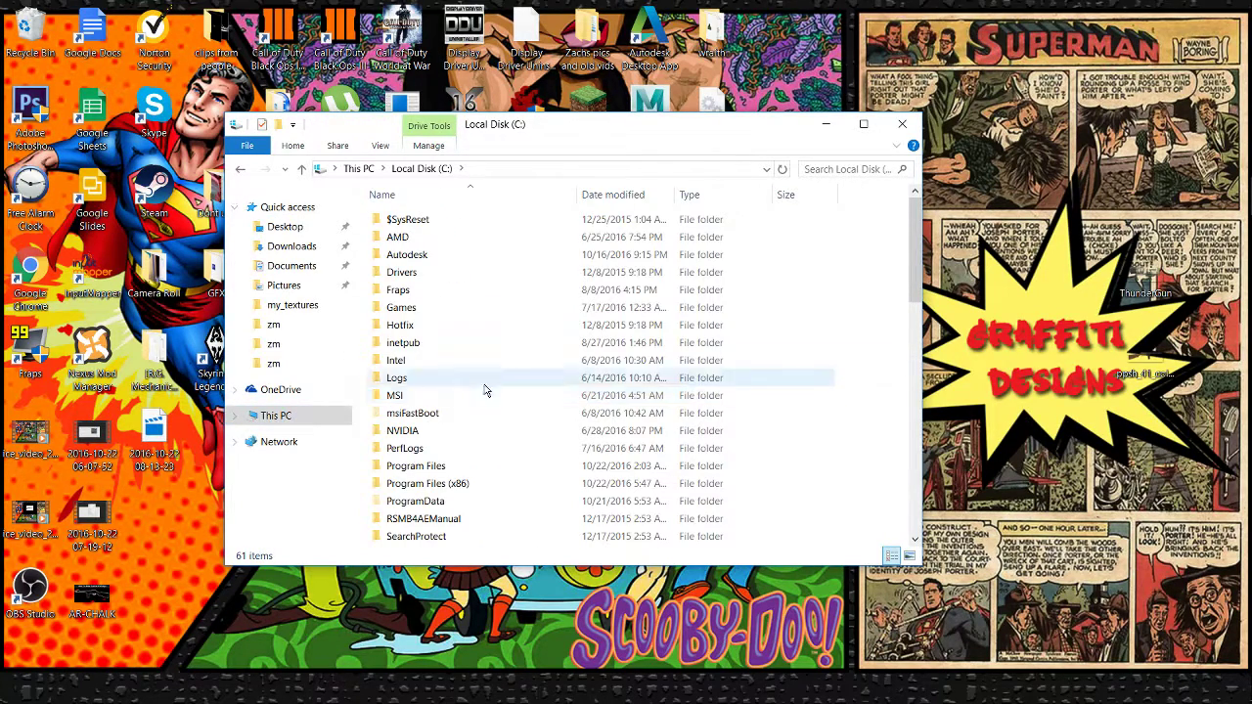
{"action": "scroll", "coordinate": [470, 391], "scroll_direction": "down", "scroll_amount": 5}
{"action": "double_click", "coordinate": [440, 221]}
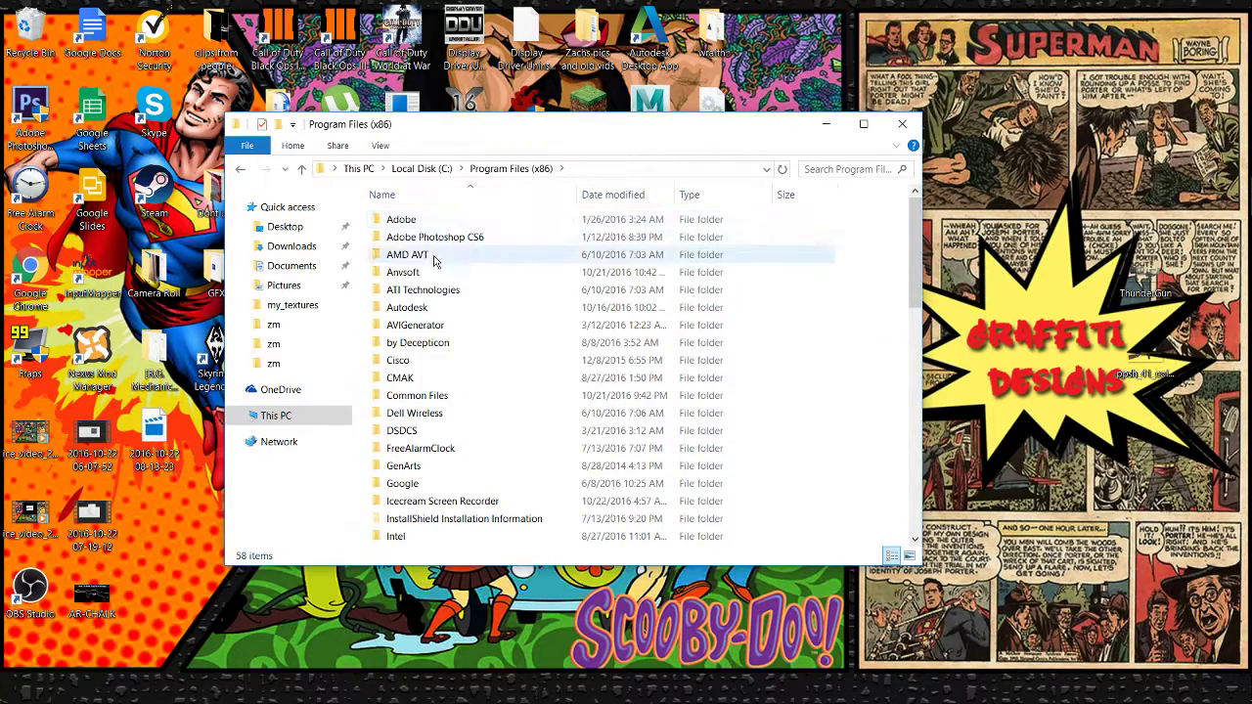
{"action": "scroll", "coordinate": [450, 362], "scroll_direction": "down", "scroll_amount": 3}
{"action": "scroll", "coordinate": [433, 403], "scroll_direction": "down", "scroll_amount": 9}
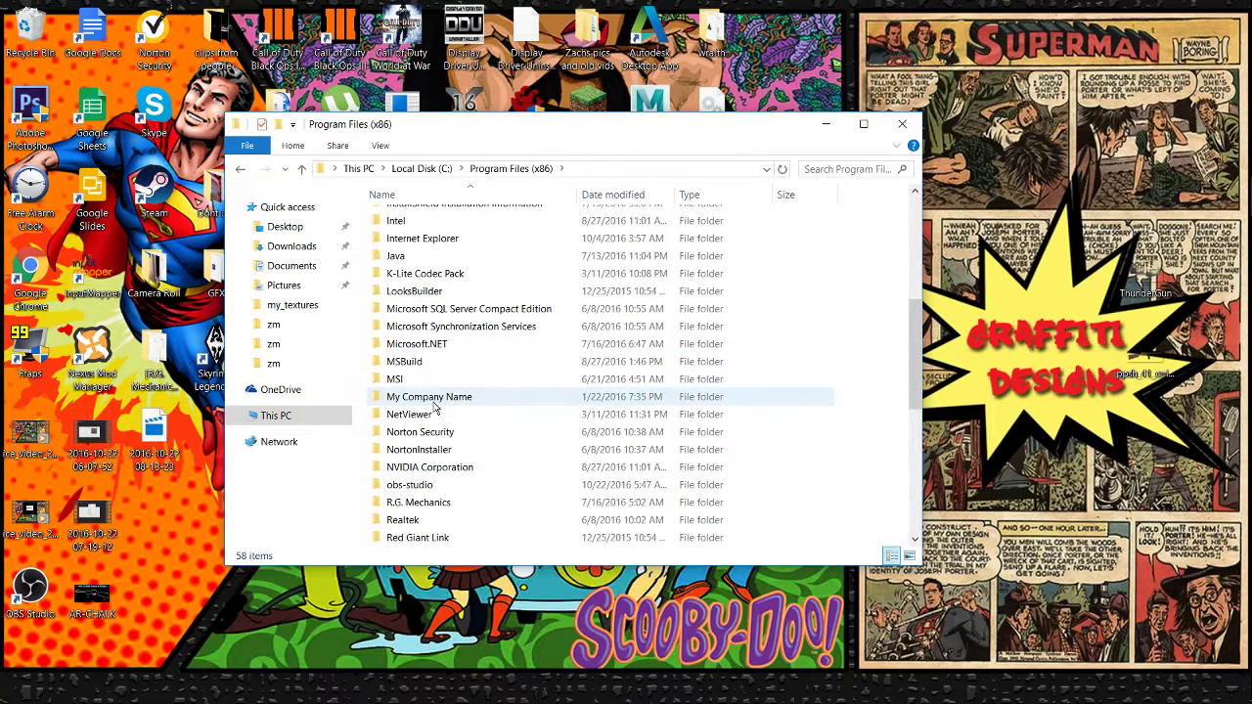
{"action": "double_click", "coordinate": [423, 397]}
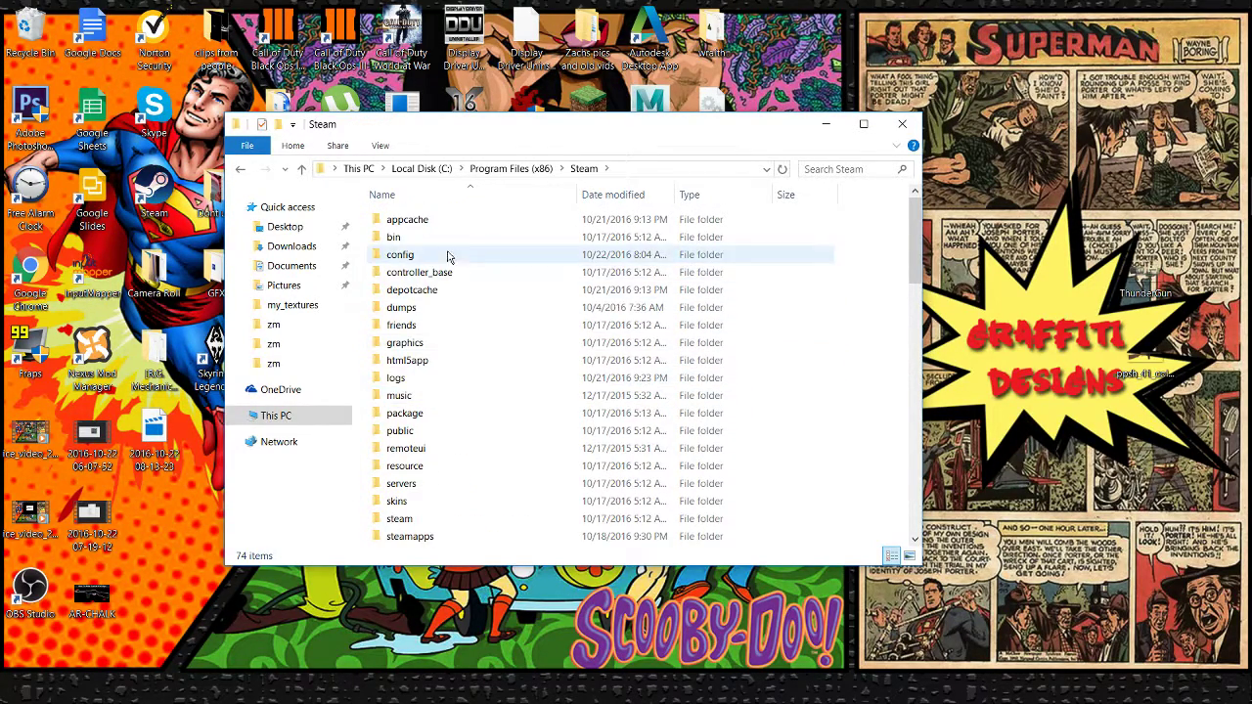
Go through steamapps and common into the Call of Duty Black Ops III folder
{"action": "scroll", "coordinate": [447, 256], "scroll_direction": "down", "scroll_amount": 3}
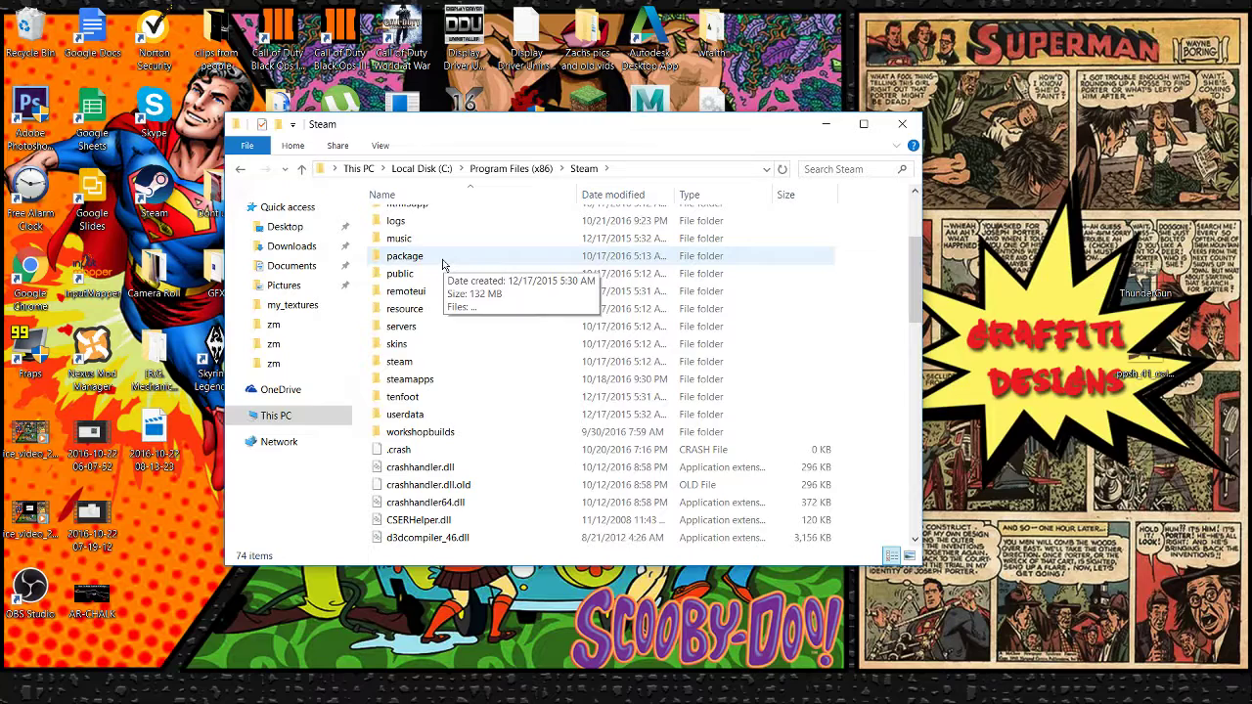
{"action": "scroll", "coordinate": [441, 265], "scroll_direction": "up", "scroll_amount": 3}
{"action": "scroll", "coordinate": [427, 363], "scroll_direction": "down", "scroll_amount": 4}
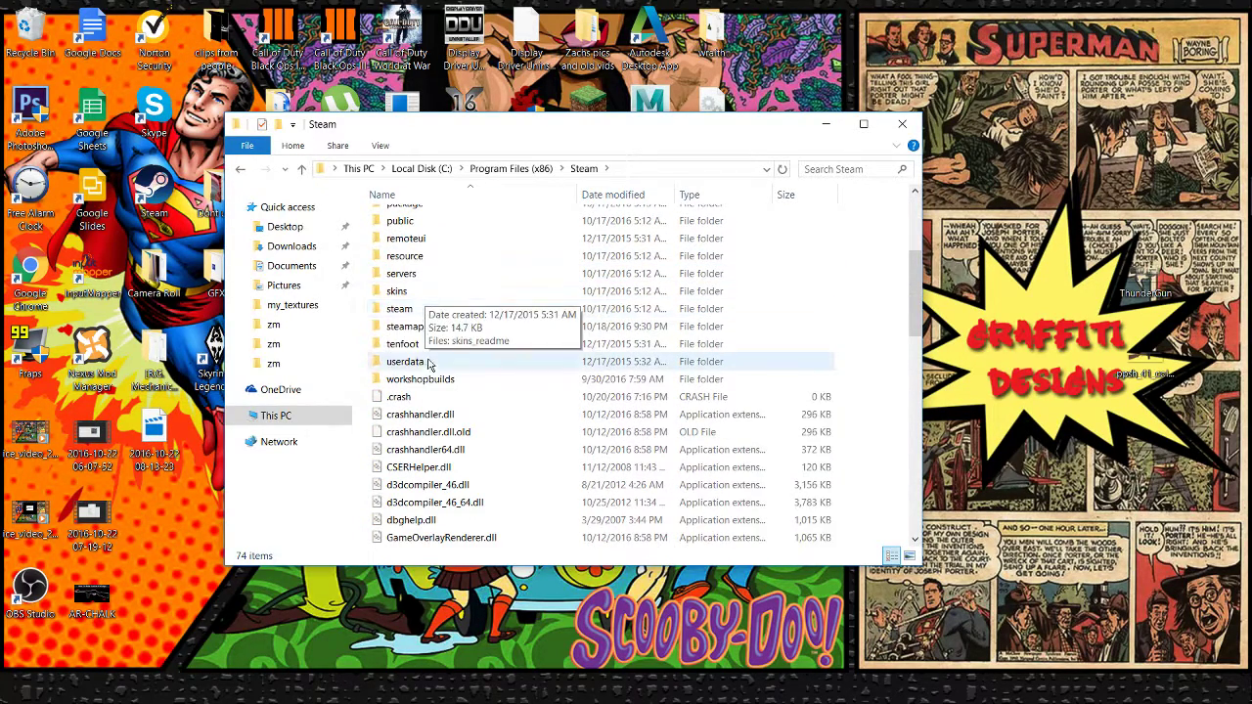
{"action": "double_click", "coordinate": [427, 327]}
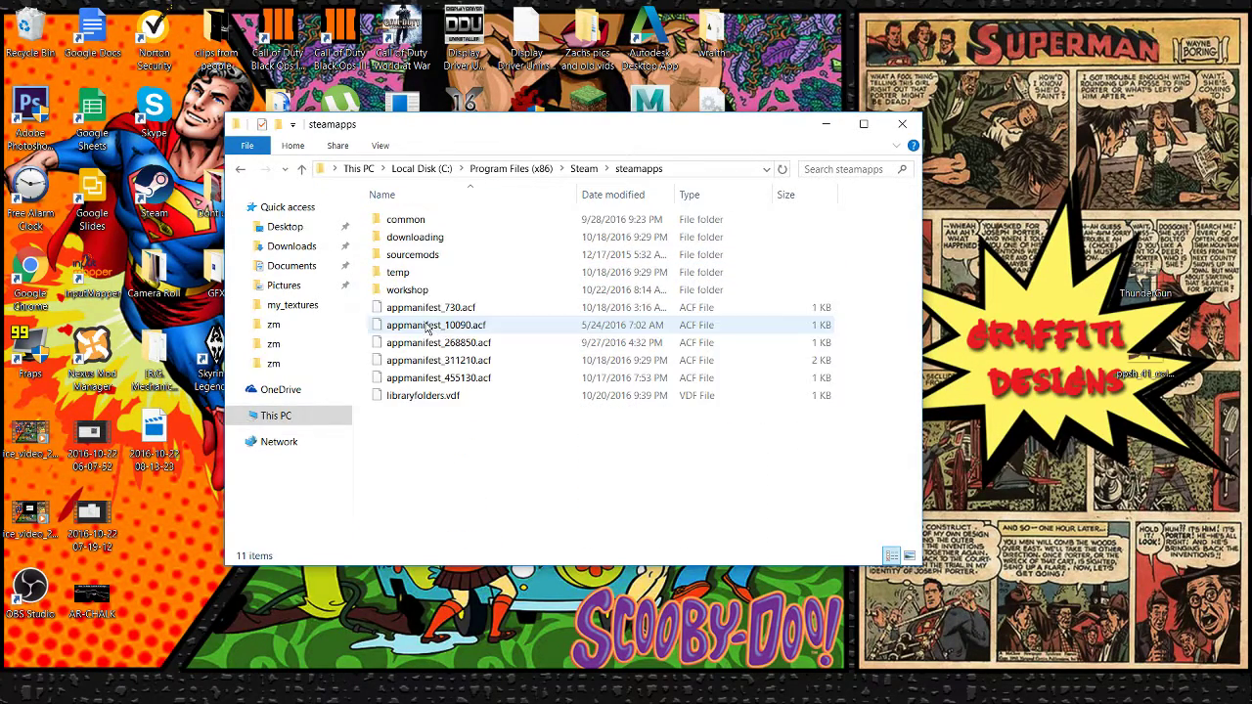
{"action": "double_click", "coordinate": [441, 222]}
{"action": "double_click", "coordinate": [434, 238]}
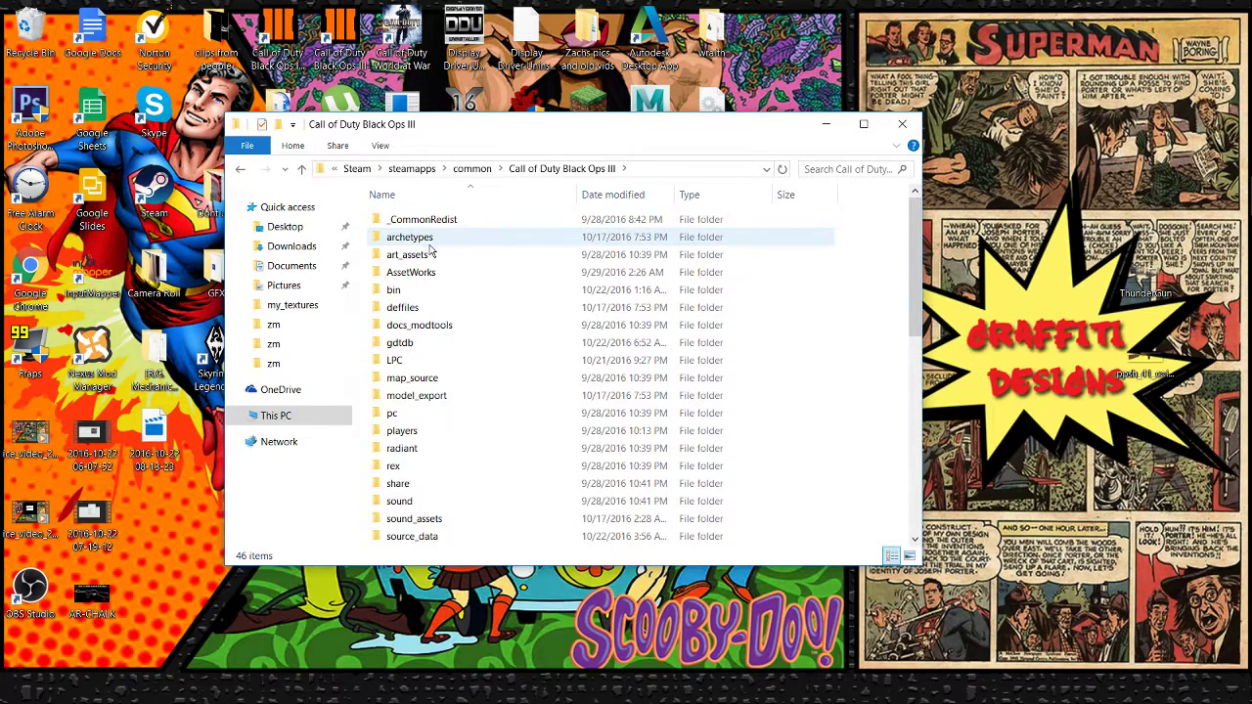
Open the autosave_backup folder inside the radiant folder
{"action": "scroll", "coordinate": [469, 313], "scroll_direction": "down", "scroll_amount": 2}
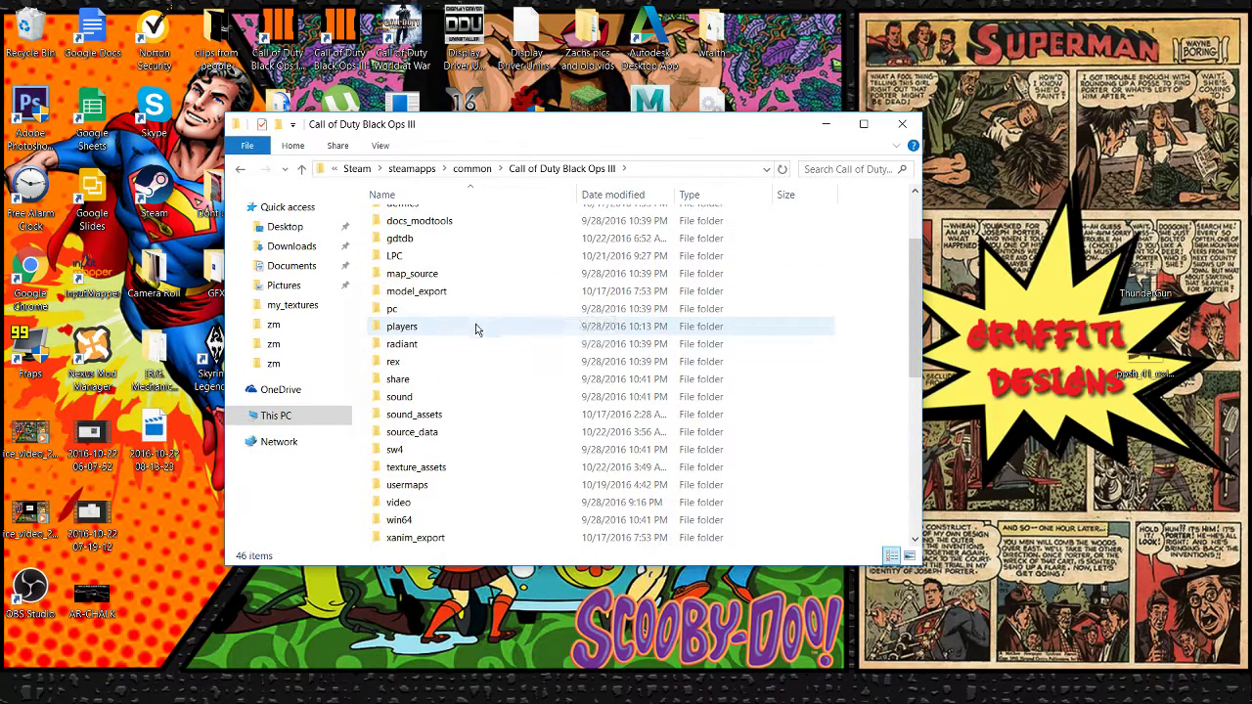
{"action": "double_click", "coordinate": [447, 346]}
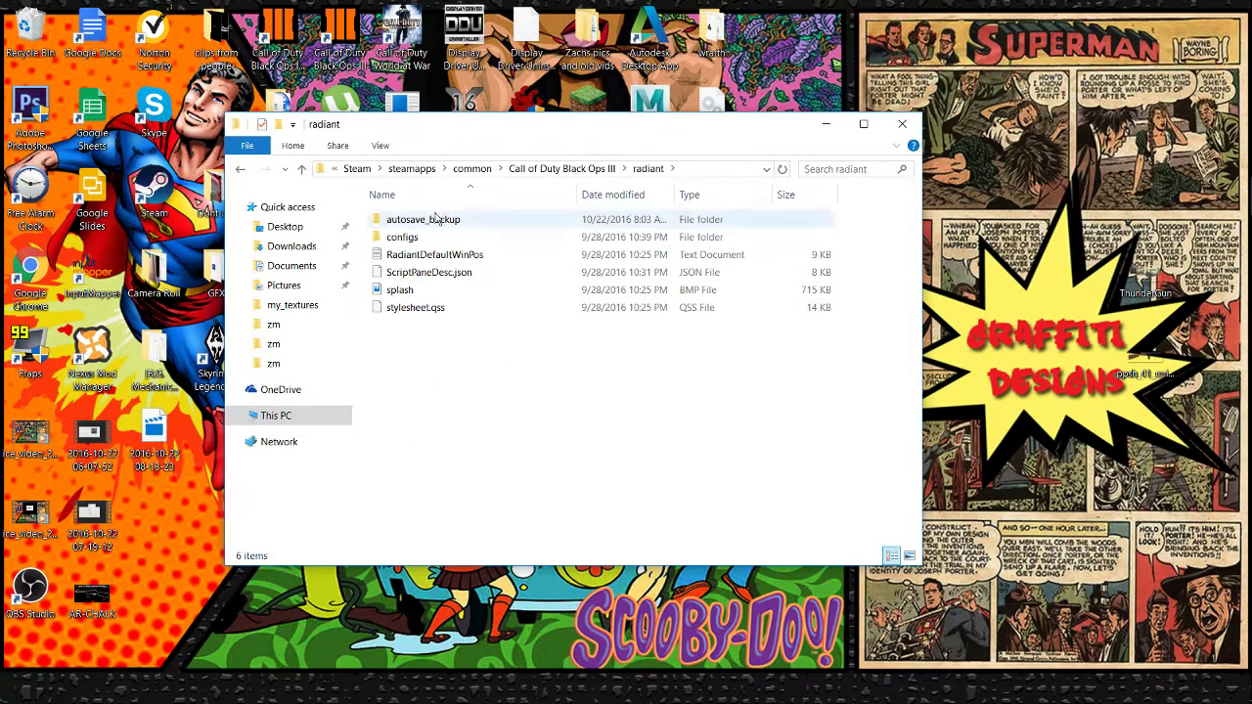
{"action": "double_click", "coordinate": [436, 219]}
Look through the autosaves for the newest zm_cryogenicspa map and select zm_cryogenicspa_2016_10_22_08_03_42.map, keeping its name
{"action": "scroll", "coordinate": [518, 321], "scroll_direction": "down", "scroll_amount": 10}
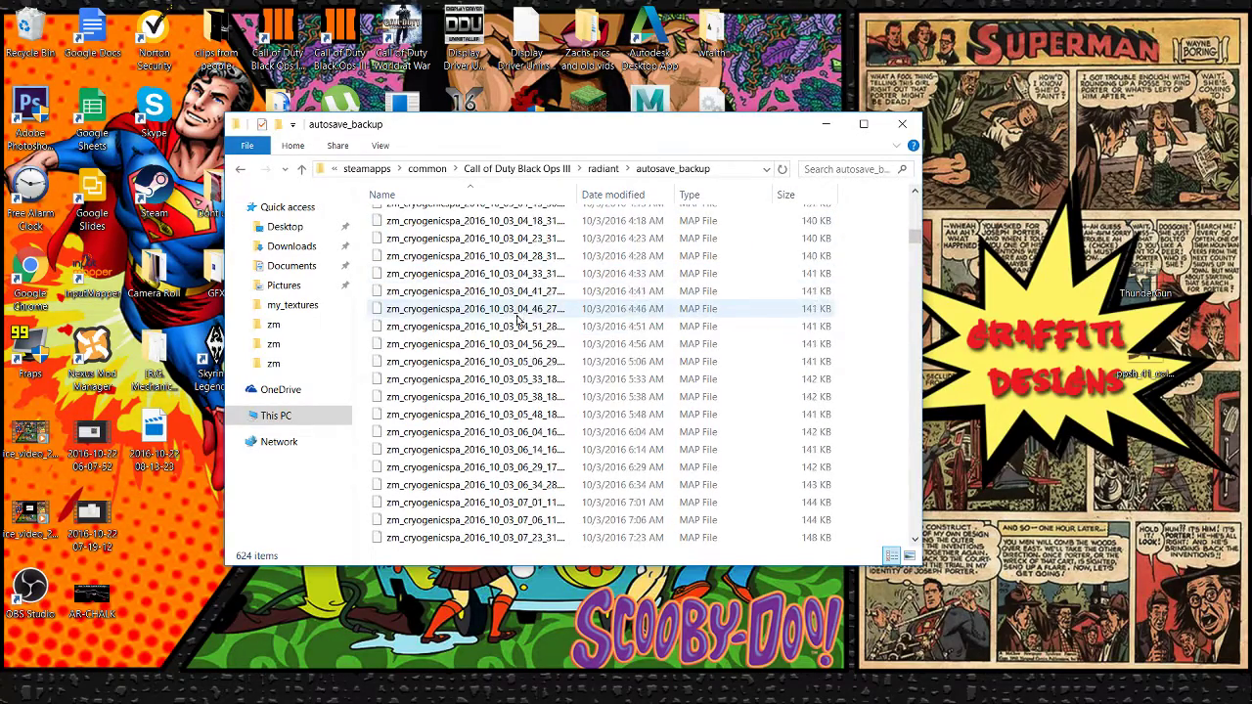
{"action": "scroll", "coordinate": [518, 320], "scroll_direction": "down", "scroll_amount": 20}
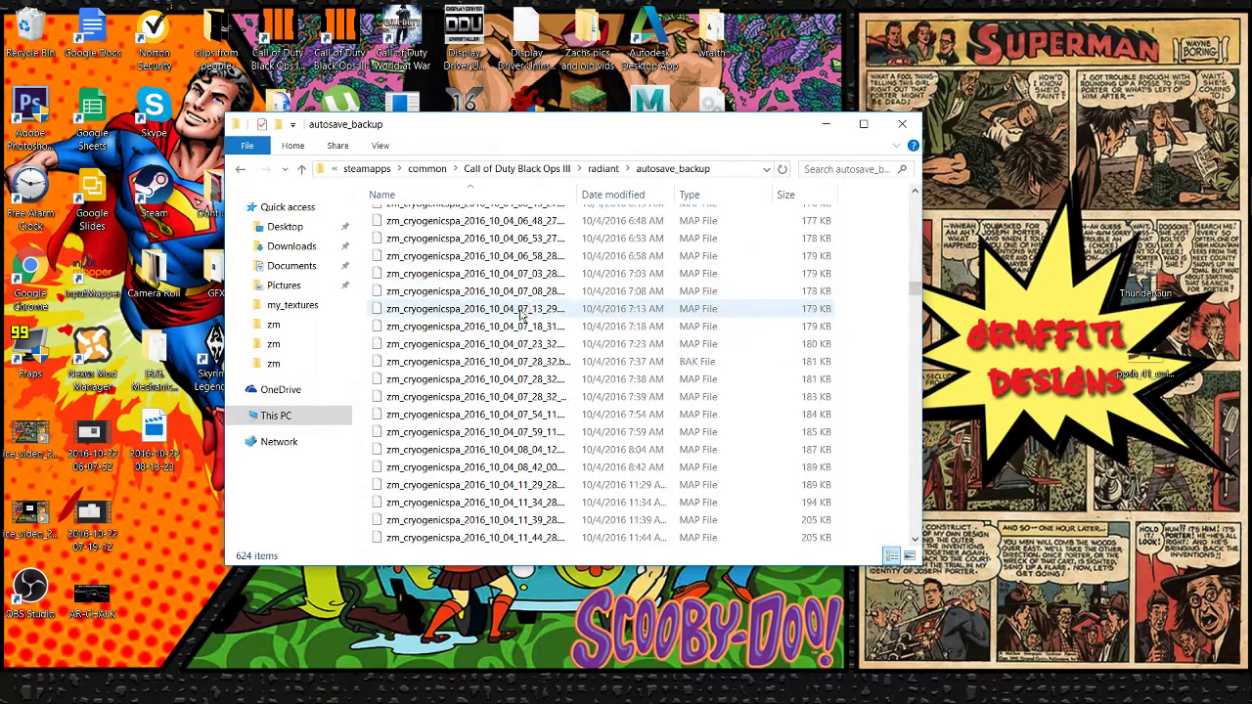
{"action": "scroll", "coordinate": [521, 315], "scroll_direction": "down", "scroll_amount": 15}
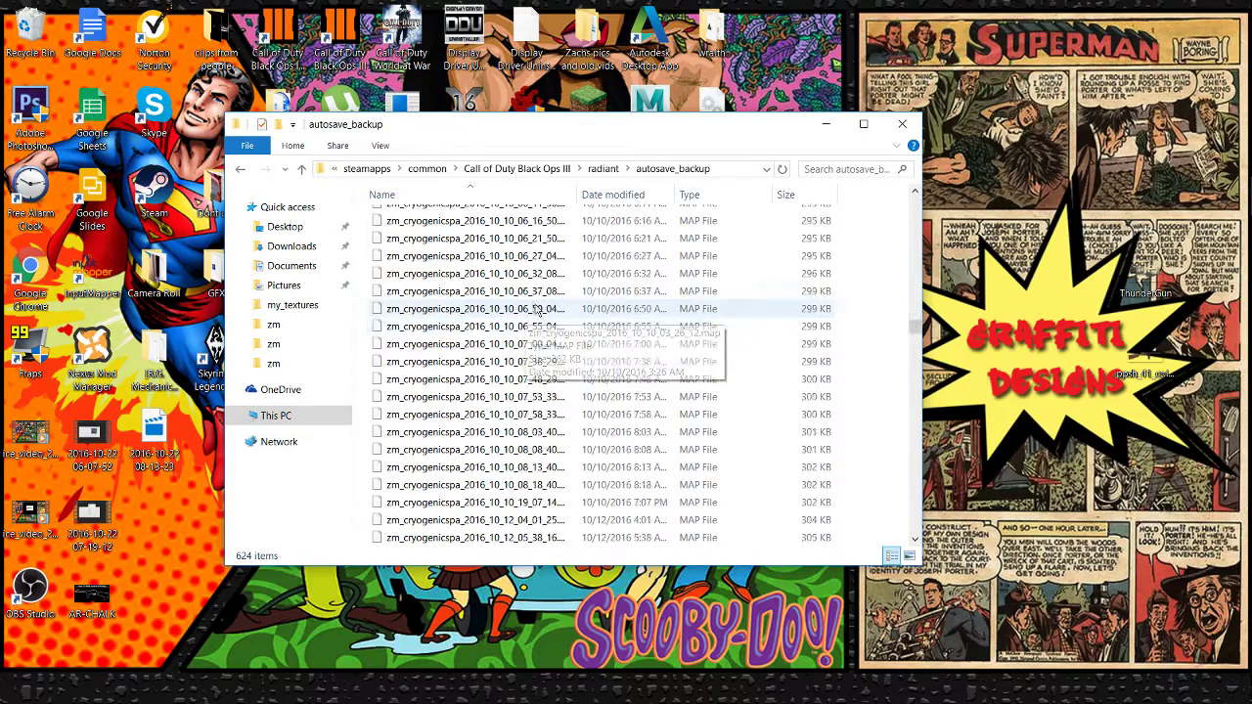
{"action": "scroll", "coordinate": [536, 311], "scroll_direction": "down", "scroll_amount": 15}
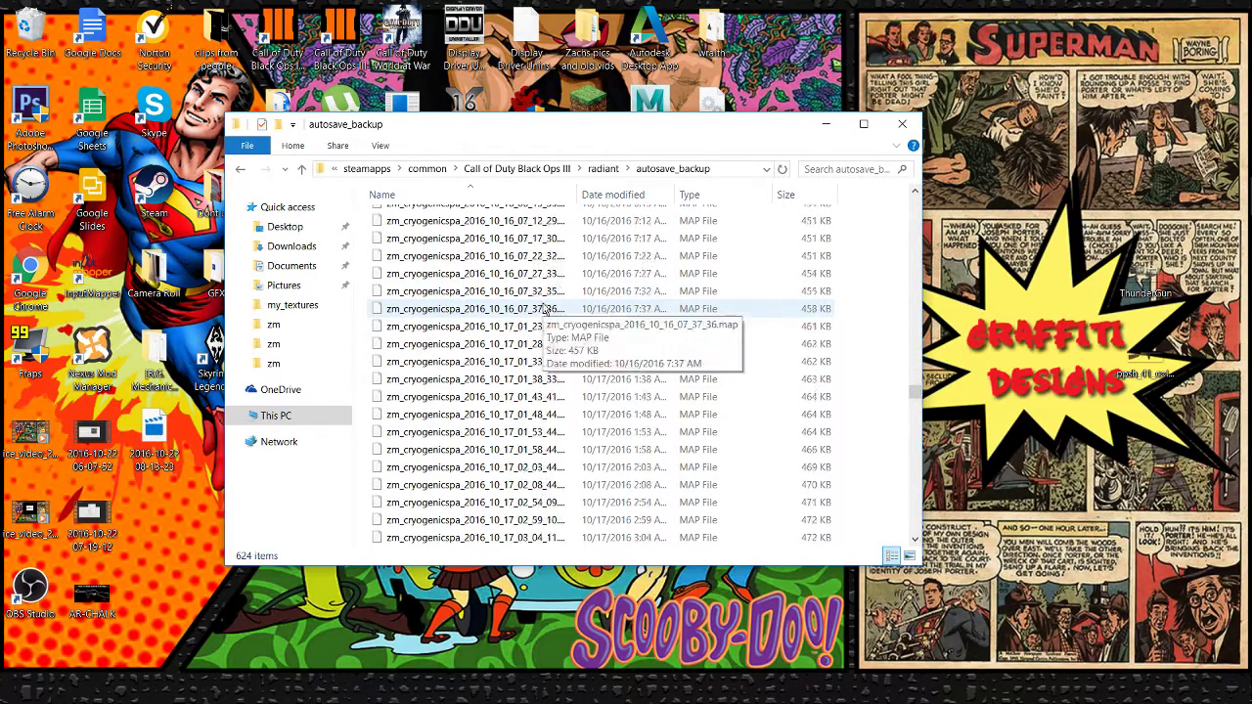
{"action": "scroll", "coordinate": [543, 309], "scroll_direction": "down", "scroll_amount": 20}
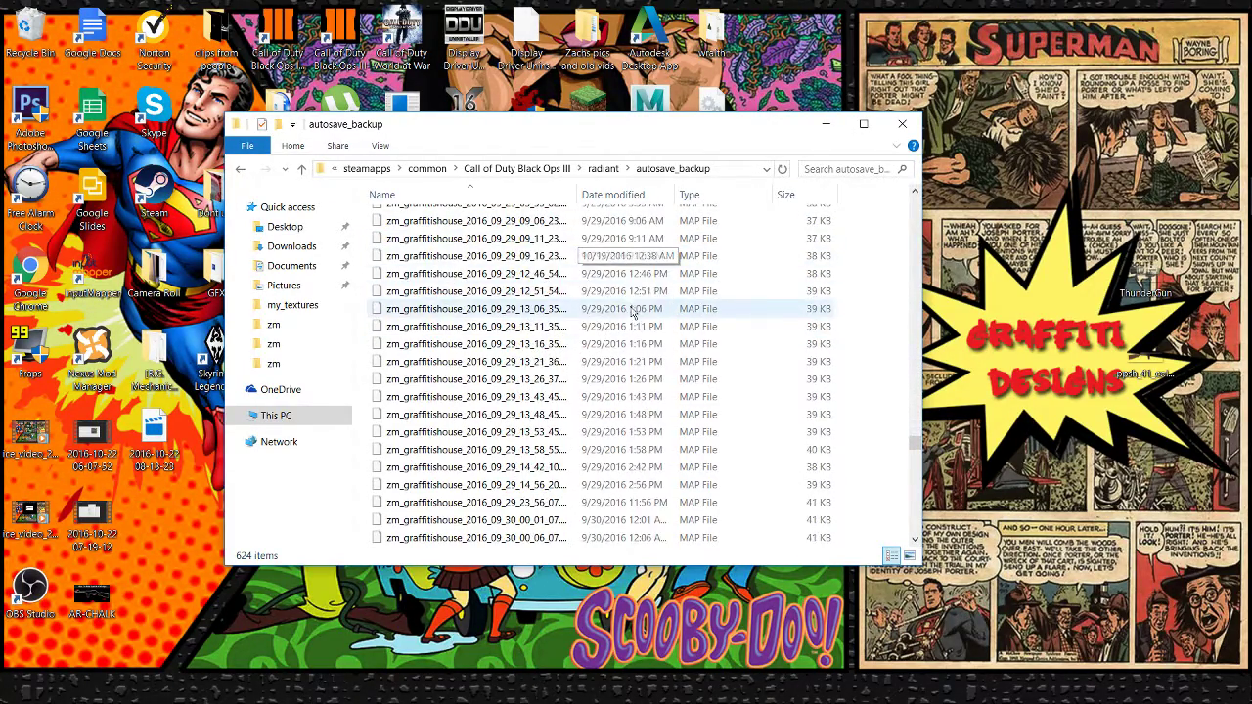
{"action": "scroll", "coordinate": [633, 311], "scroll_direction": "down", "scroll_amount": 1}
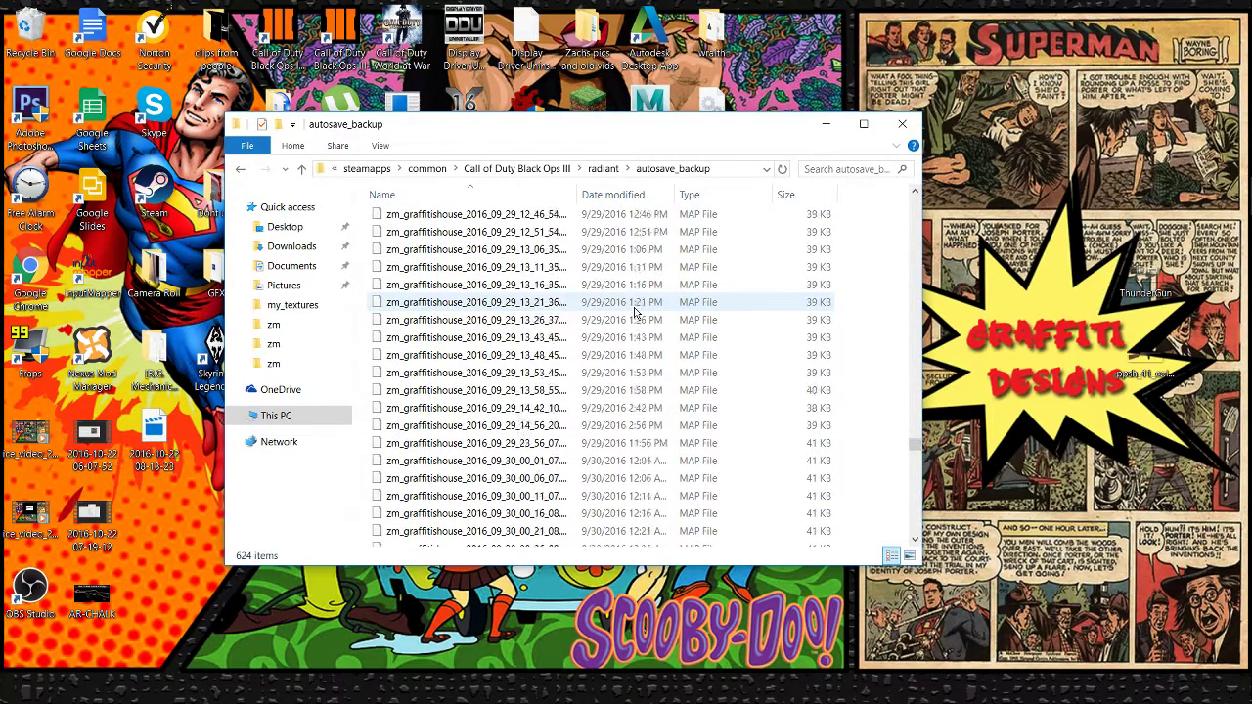
{"action": "scroll", "coordinate": [634, 311], "scroll_direction": "up", "scroll_amount": 12}
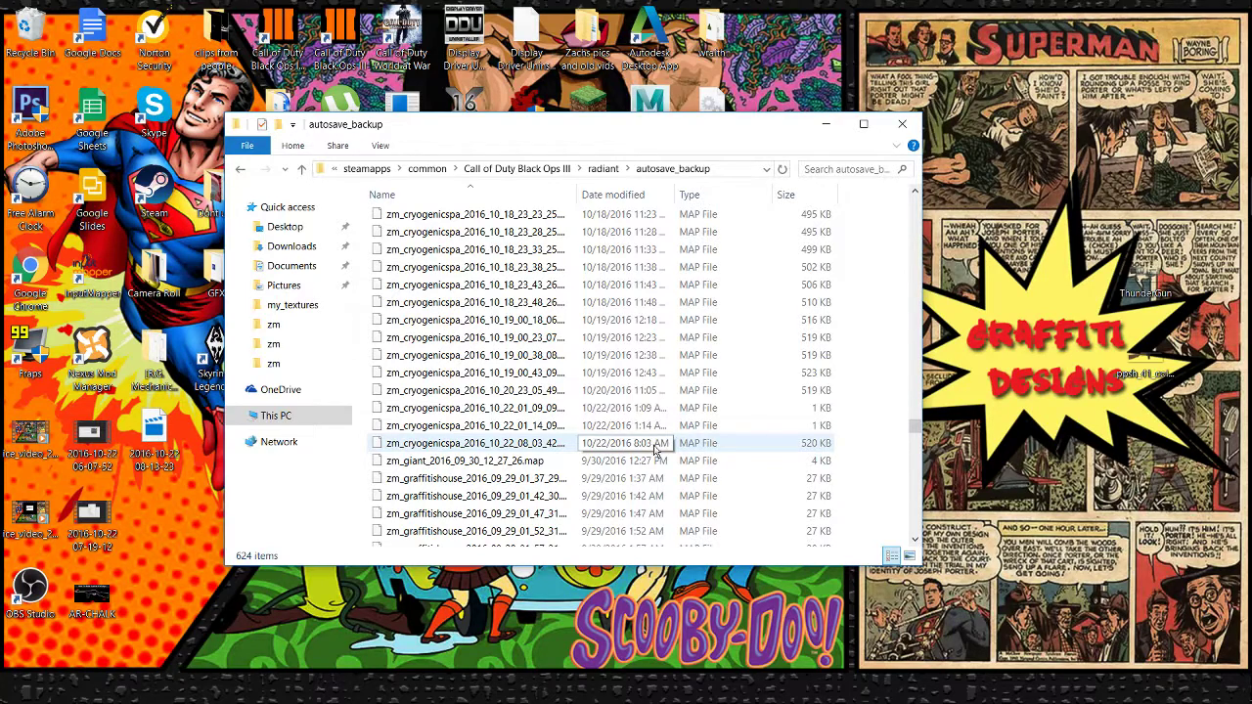
{"action": "left_click", "coordinate": [484, 448]}
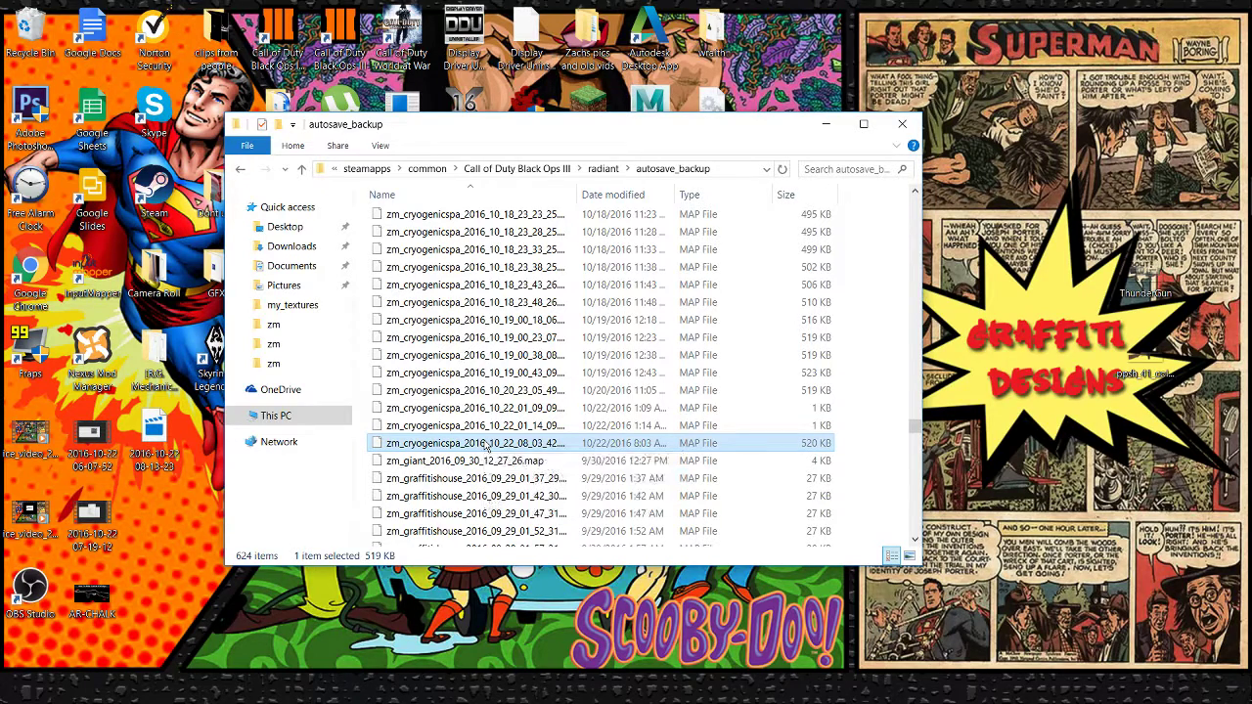
{"action": "left_click", "coordinate": [486, 445]}
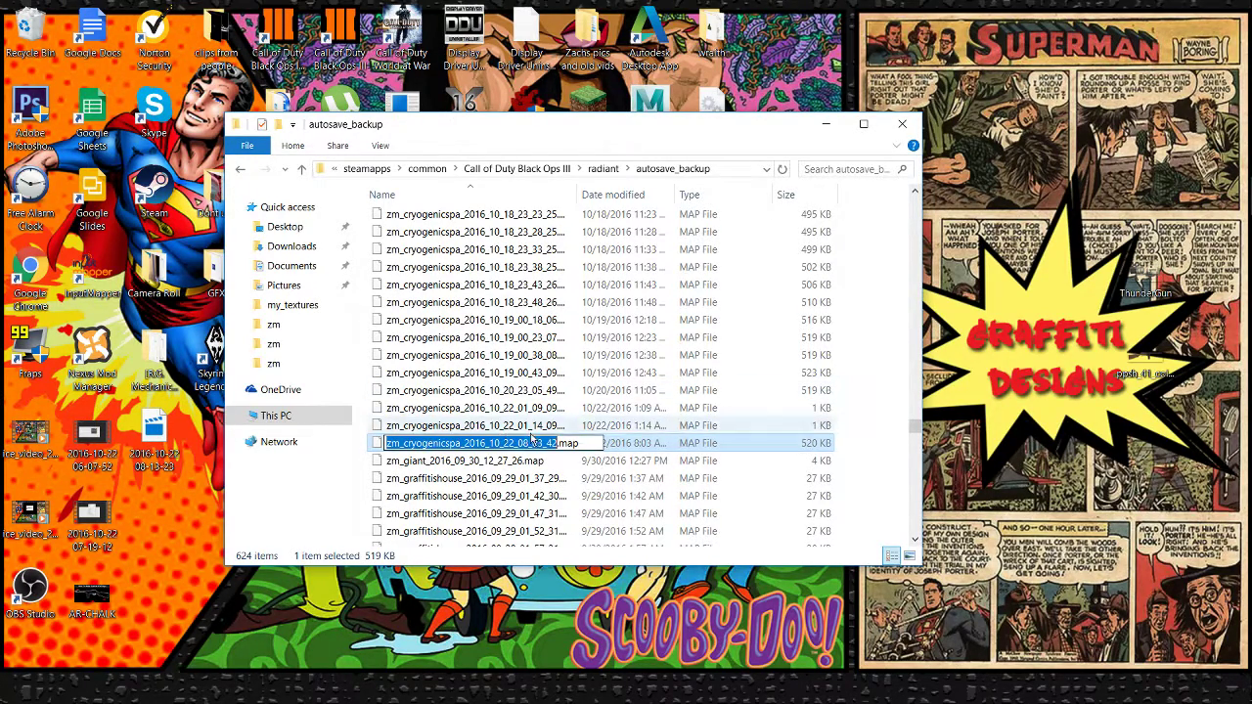
{"action": "key", "text": "Return"}
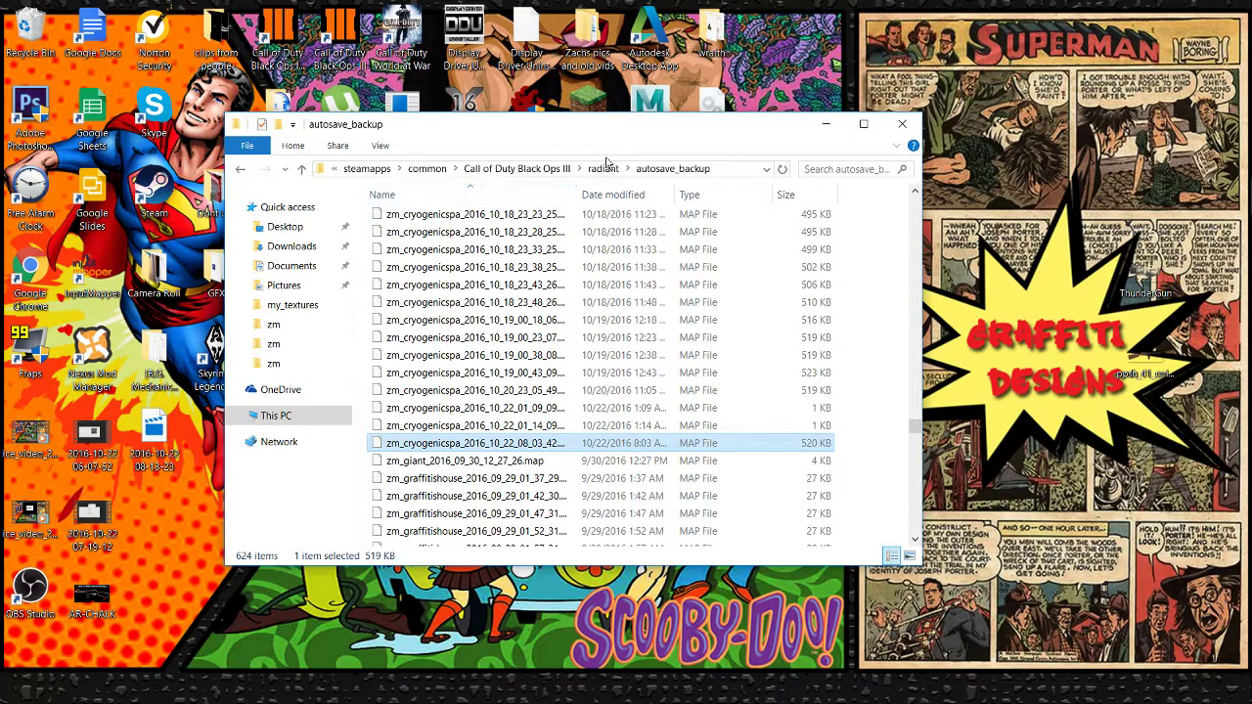
Return to the Call of Duty Black Ops III folder and open the zm folder inside map_source
{"action": "left_click", "coordinate": [526, 173]}
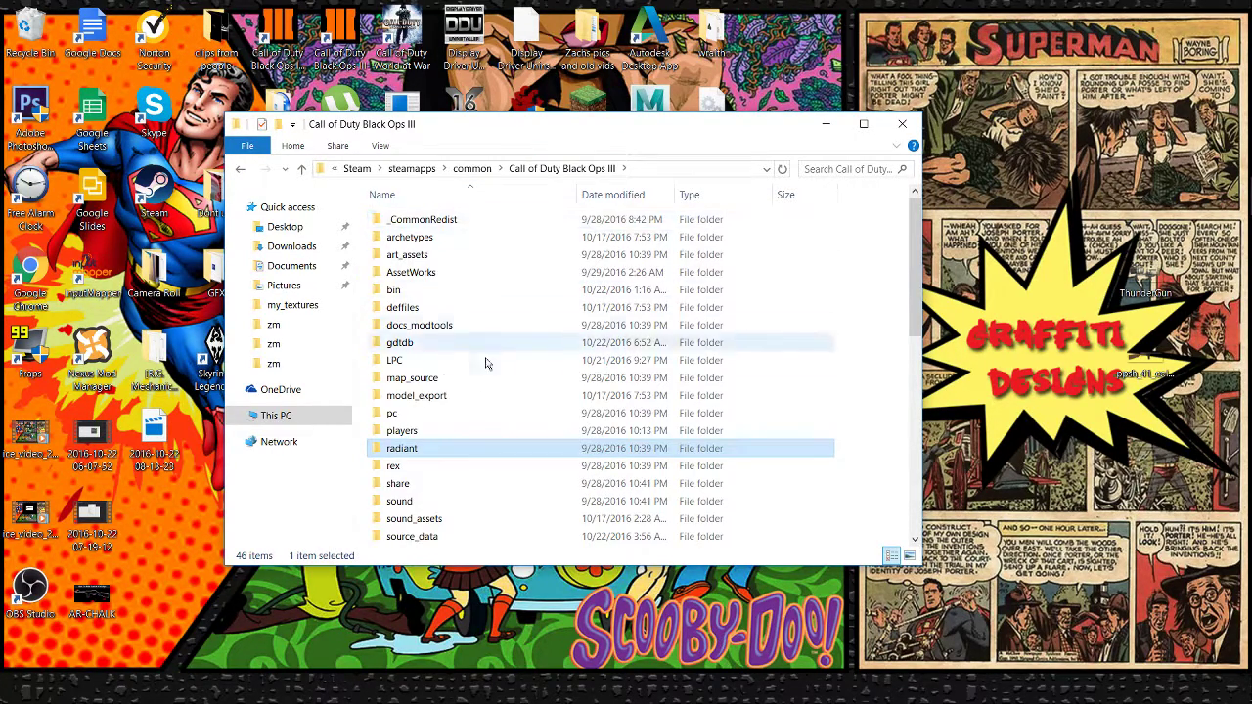
{"action": "scroll", "coordinate": [456, 447], "scroll_direction": "down", "scroll_amount": 1}
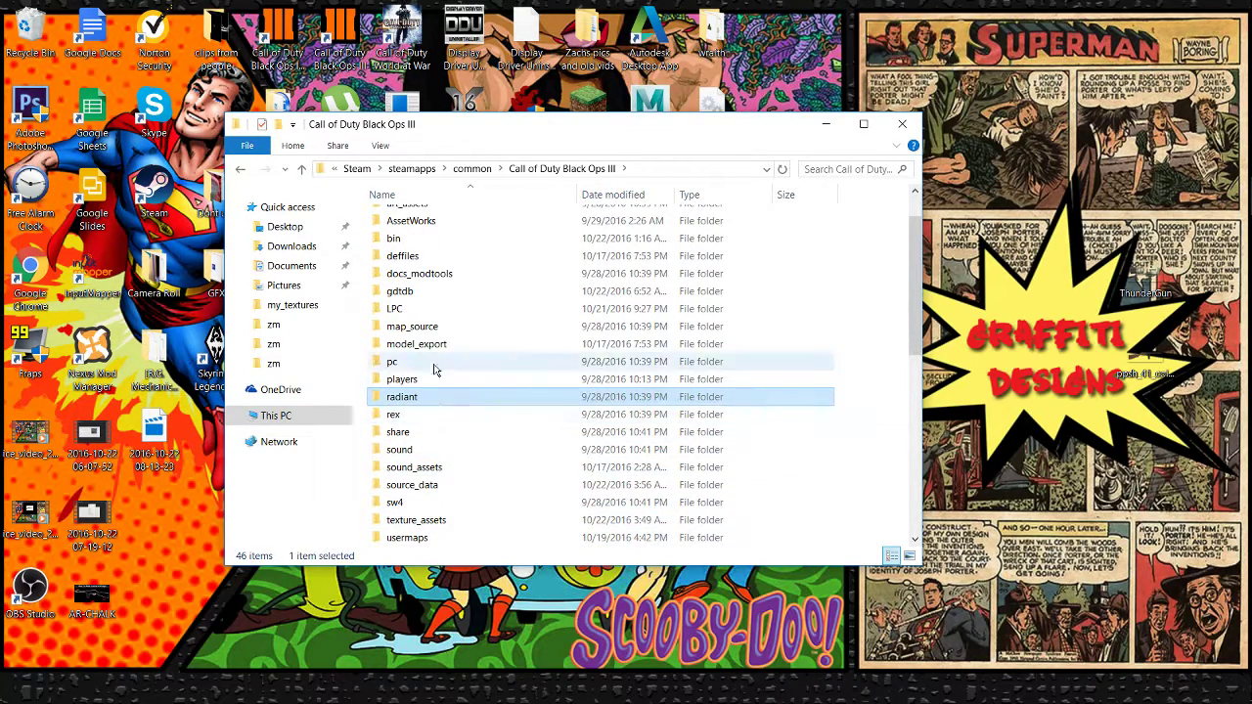
{"action": "double_click", "coordinate": [434, 329]}
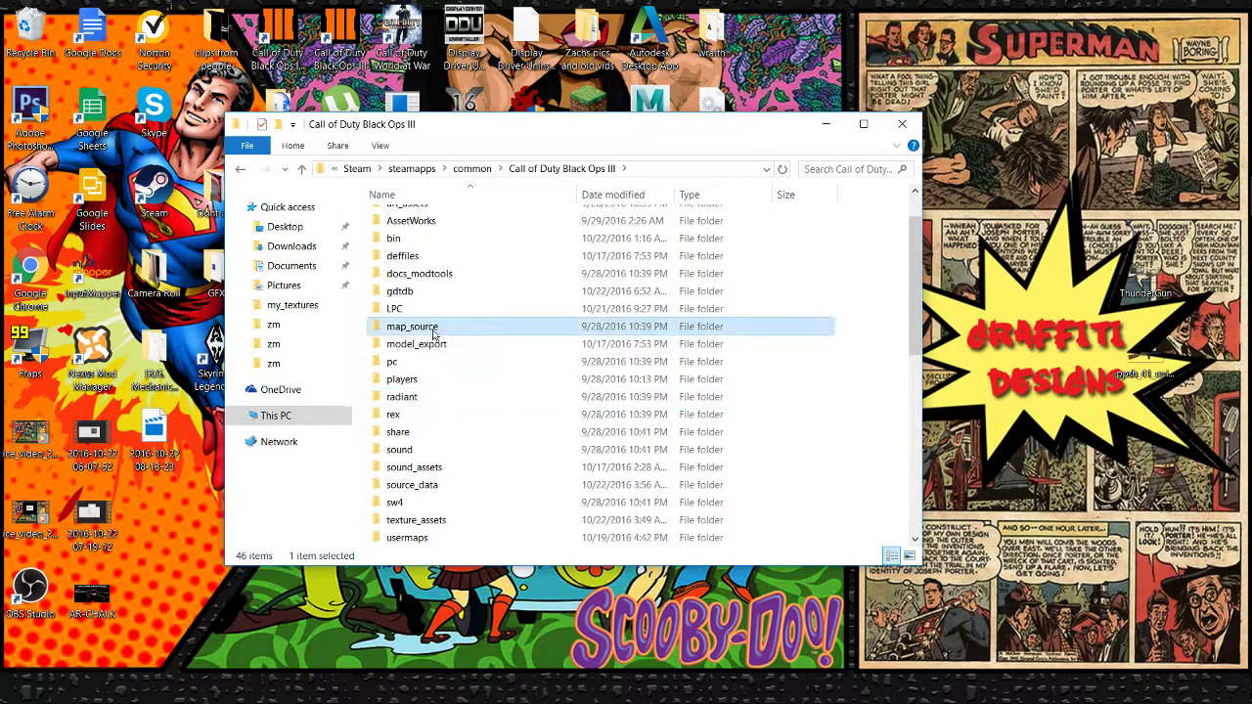
{"action": "double_click", "coordinate": [430, 292]}
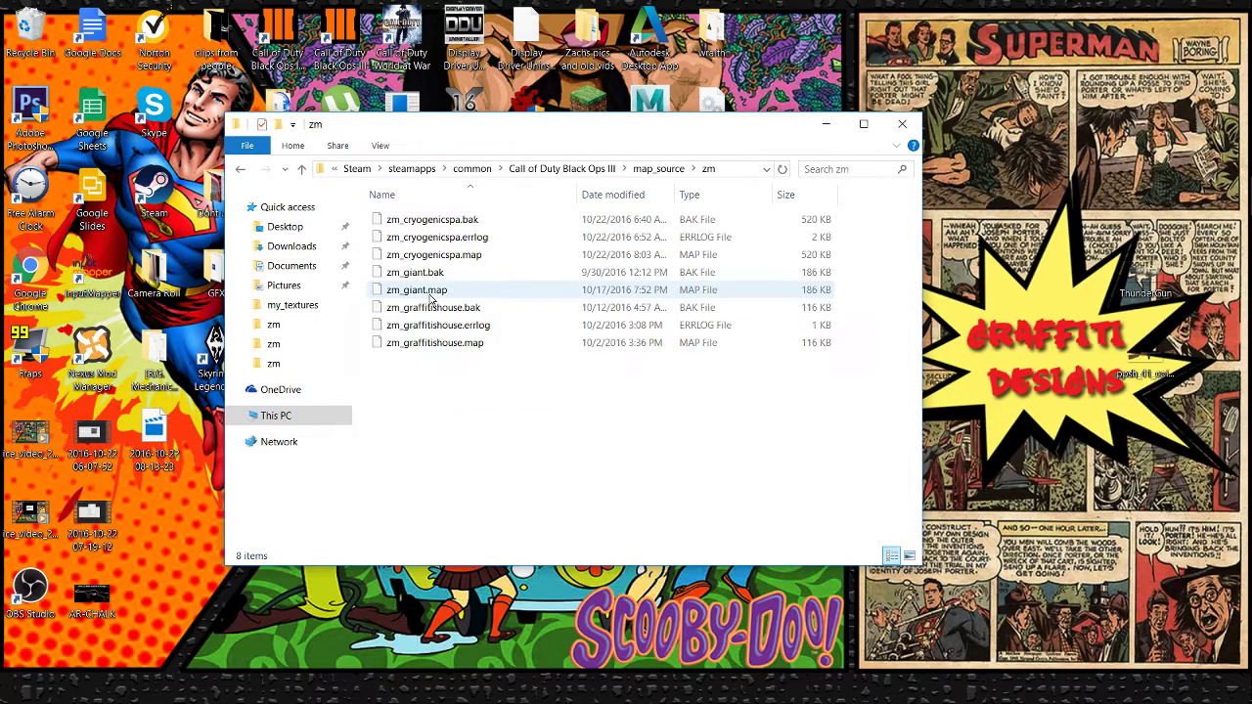
Select the zm_graffitishouse.map file in the map_source zm folder
{"action": "left_click_drag", "start_coordinate": [483, 452], "coordinate": [491, 391]}
{"action": "left_click_drag", "start_coordinate": [495, 435], "coordinate": [475, 391]}
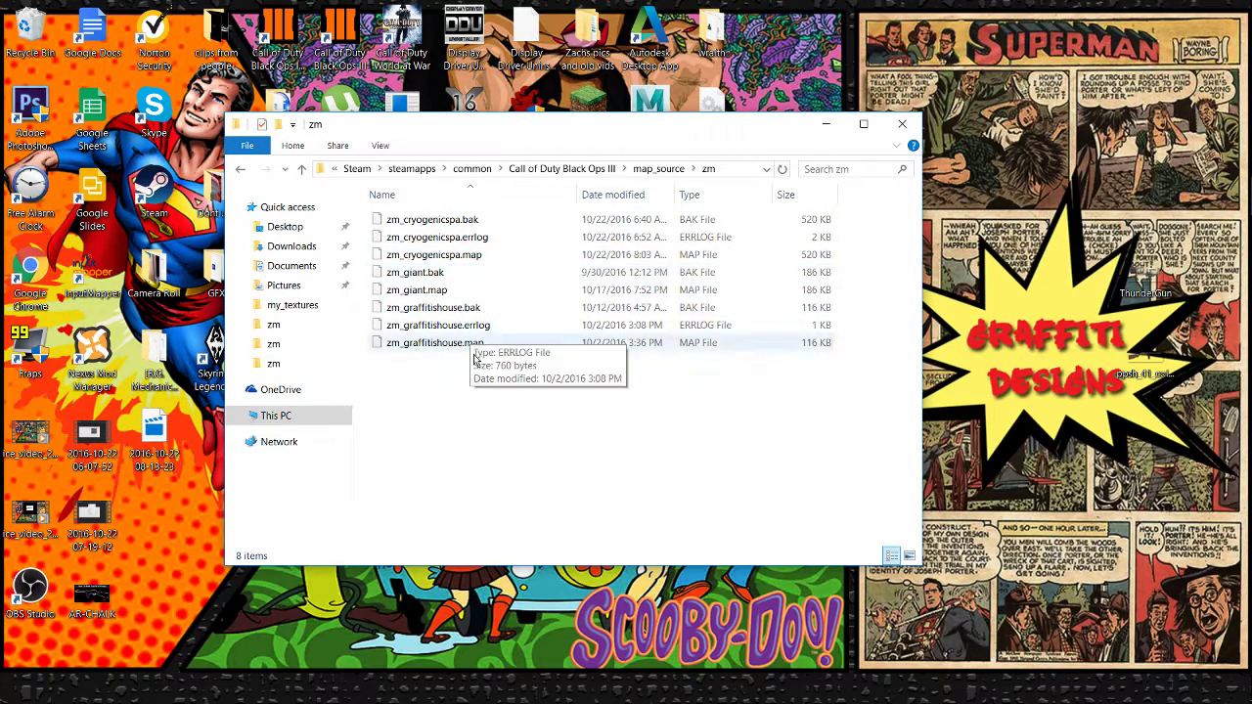
{"action": "mouse_move", "coordinate": [476, 413]}
{"action": "left_mouse_down"}
{"action": "mouse_move", "coordinate": [451, 233]}
{"action": "mouse_move", "coordinate": [479, 410]}
{"action": "left_mouse_up"}
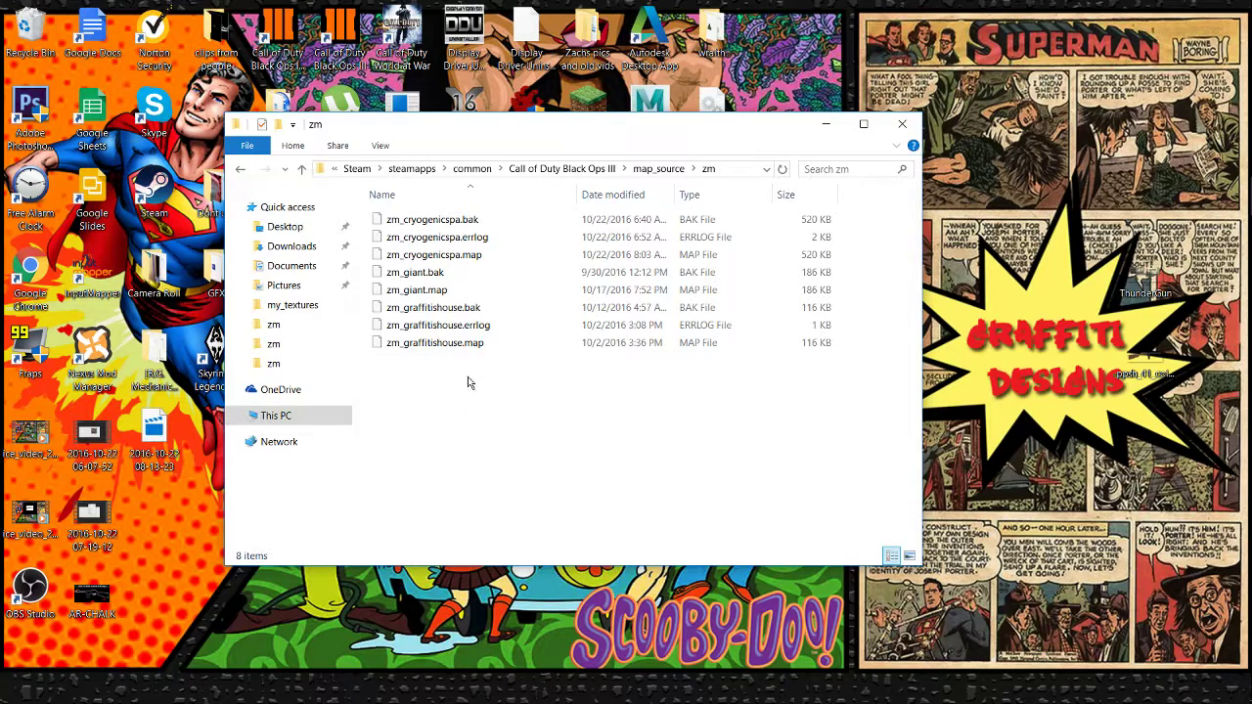
{"action": "left_click", "coordinate": [461, 344]}
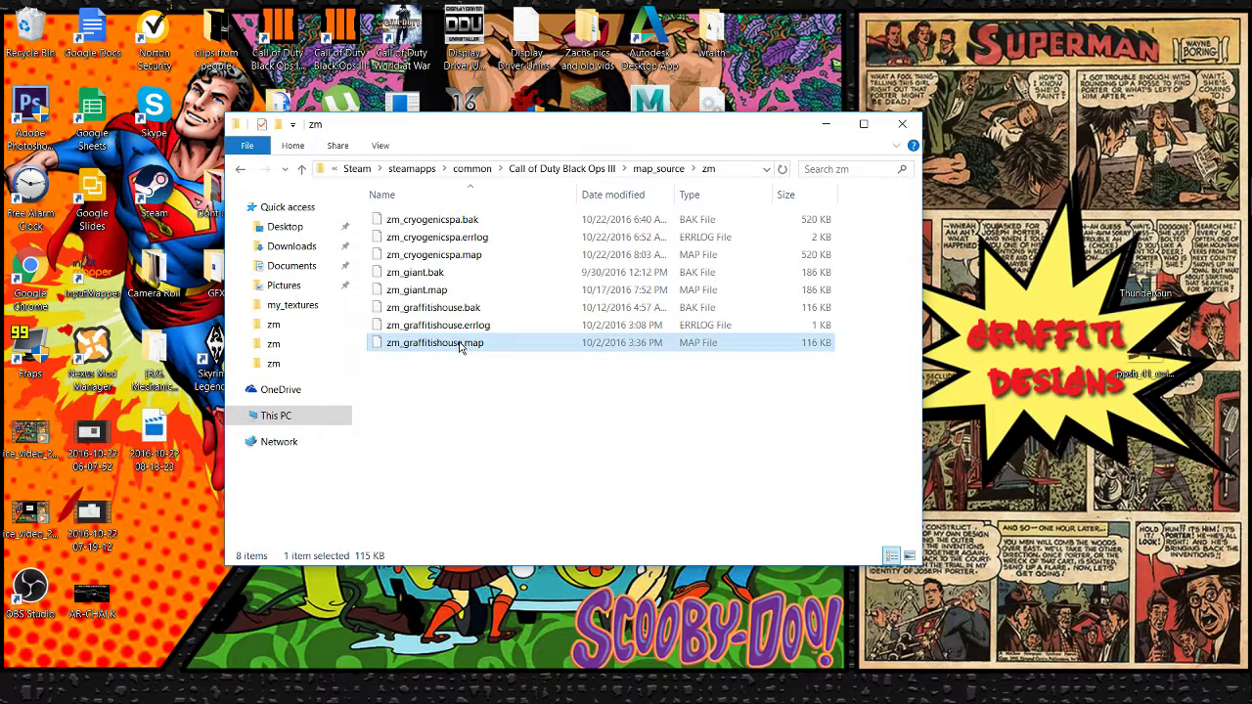
Compare the file sizes in the map_source zm folder, checking zm_cryogenicspa.map against the two errlog files
{"action": "left_click", "coordinate": [445, 256]}
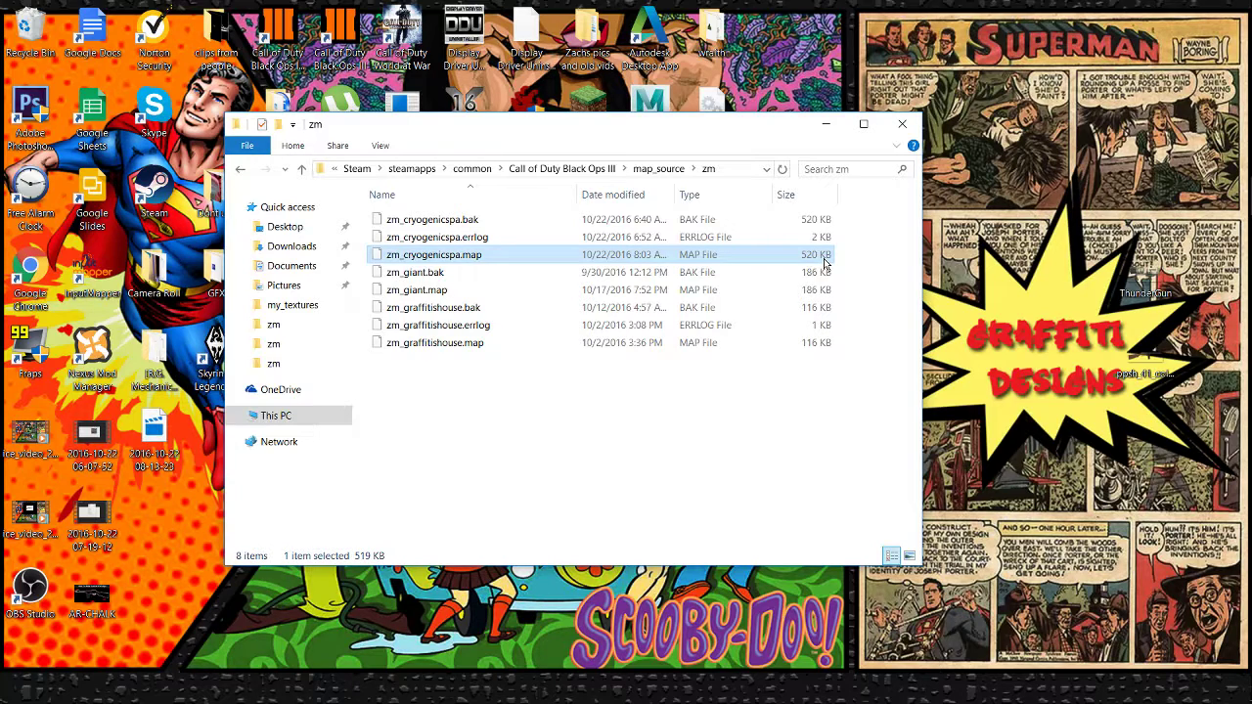
{"action": "left_click", "coordinate": [665, 422]}
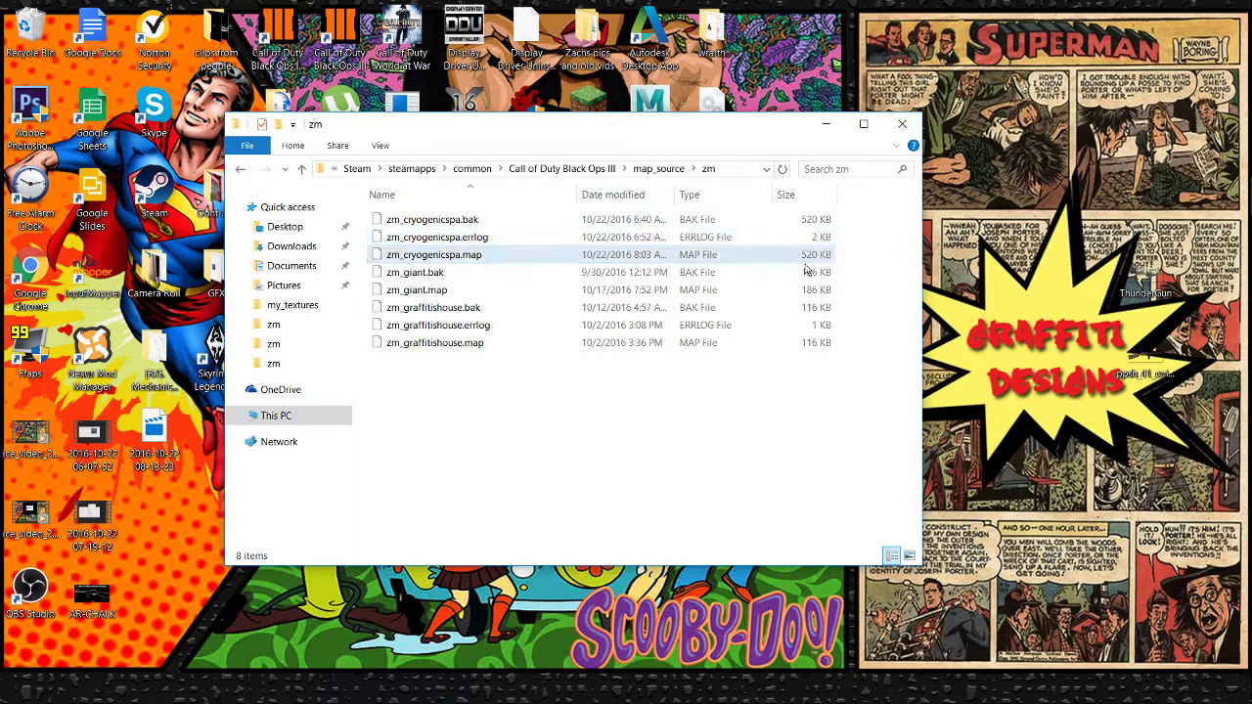
{"action": "left_click", "coordinate": [824, 329]}
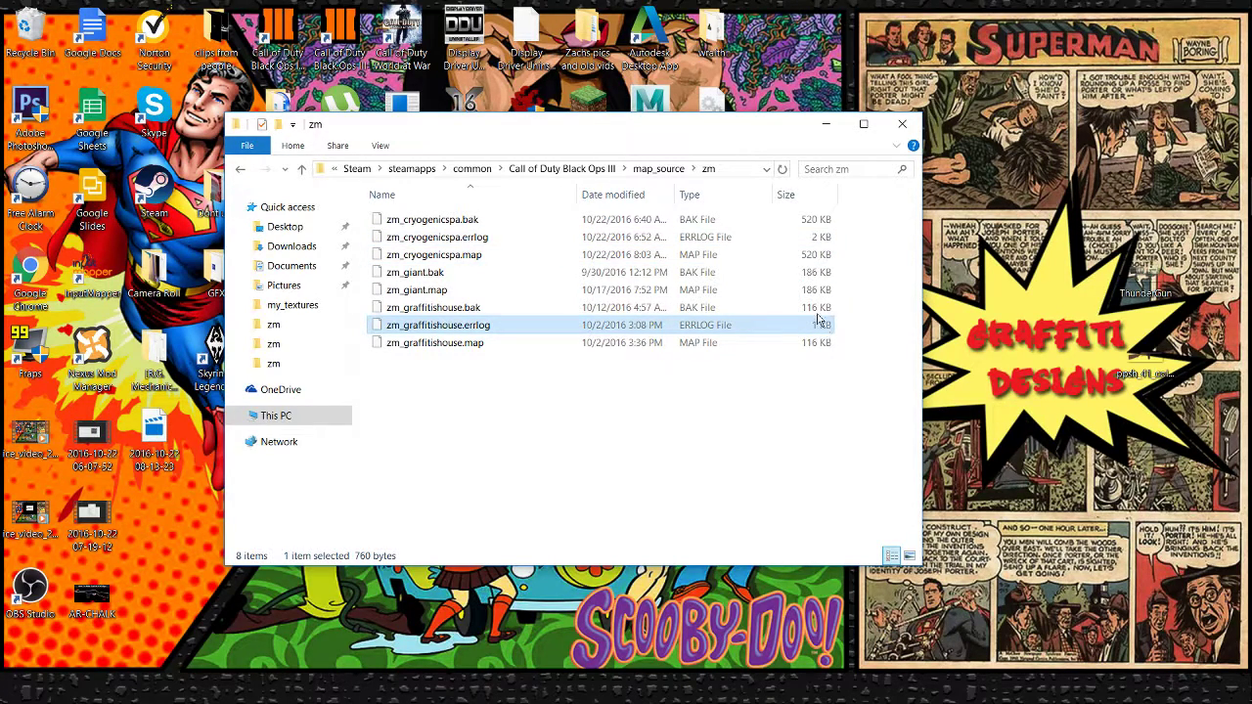
{"action": "left_click", "coordinate": [812, 240]}
{"action": "left_click", "coordinate": [735, 418]}
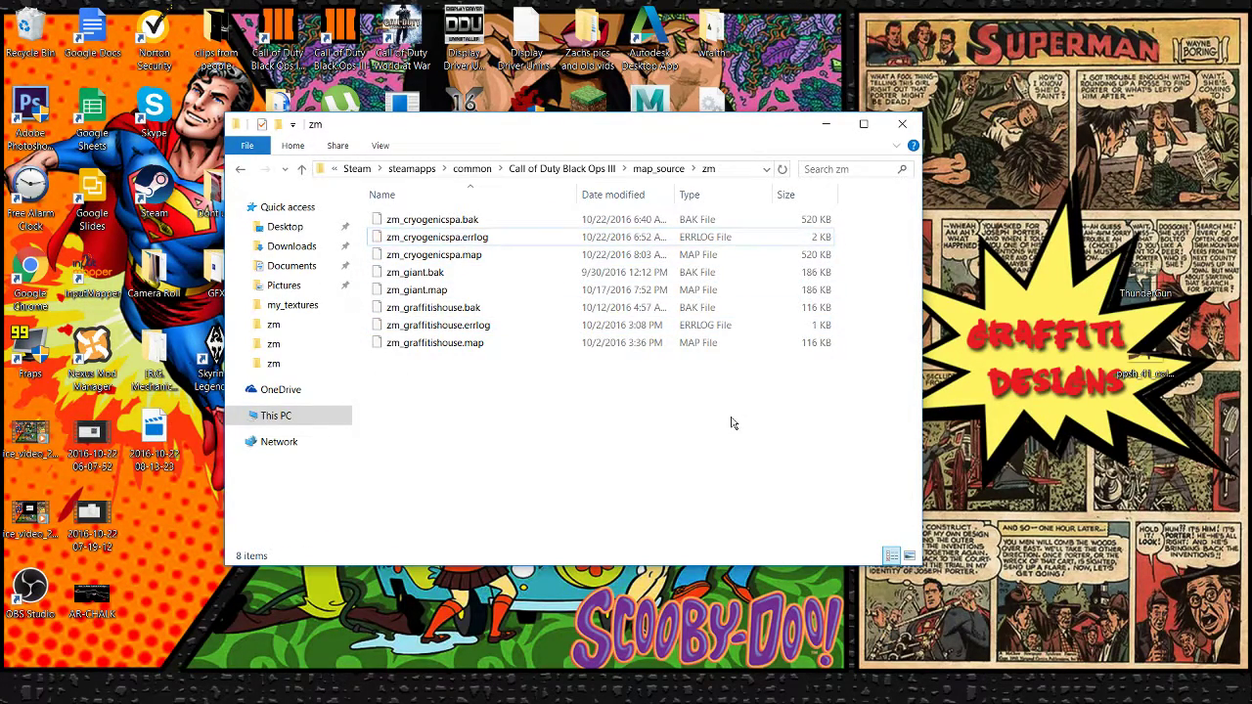
{"action": "left_click", "coordinate": [455, 241]}
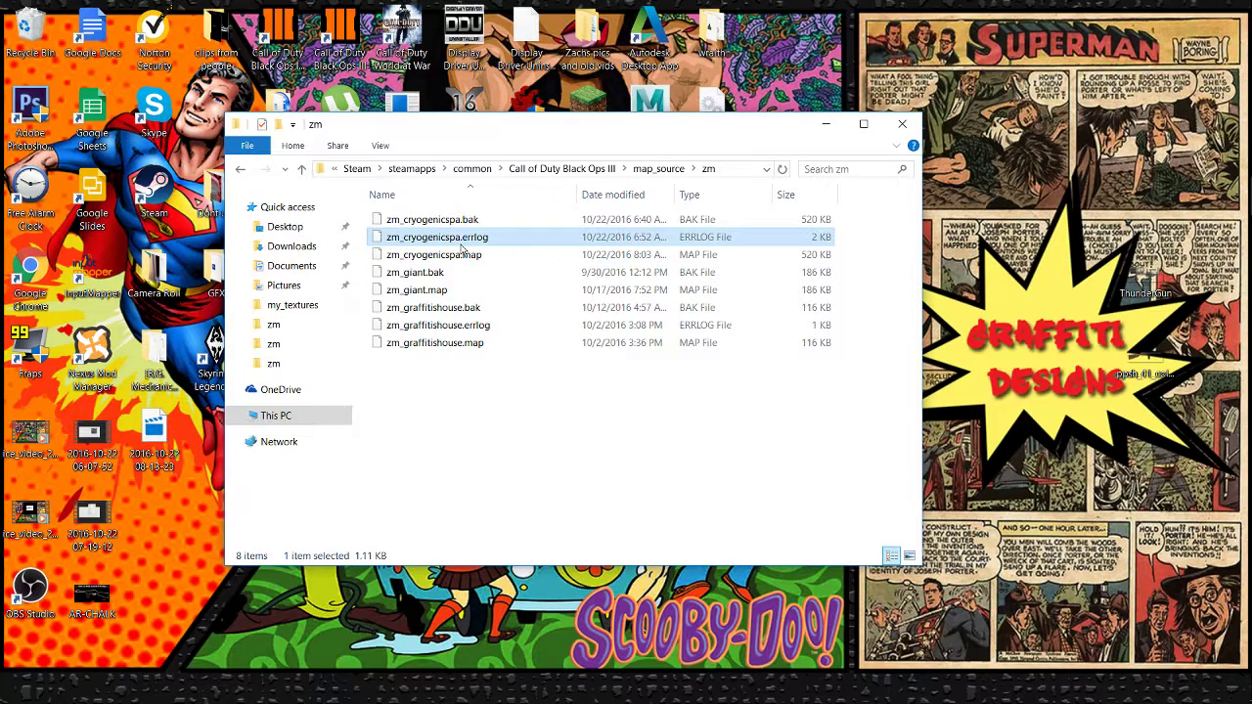
{"action": "left_click", "coordinate": [466, 256]}
{"action": "left_click", "coordinate": [528, 369]}
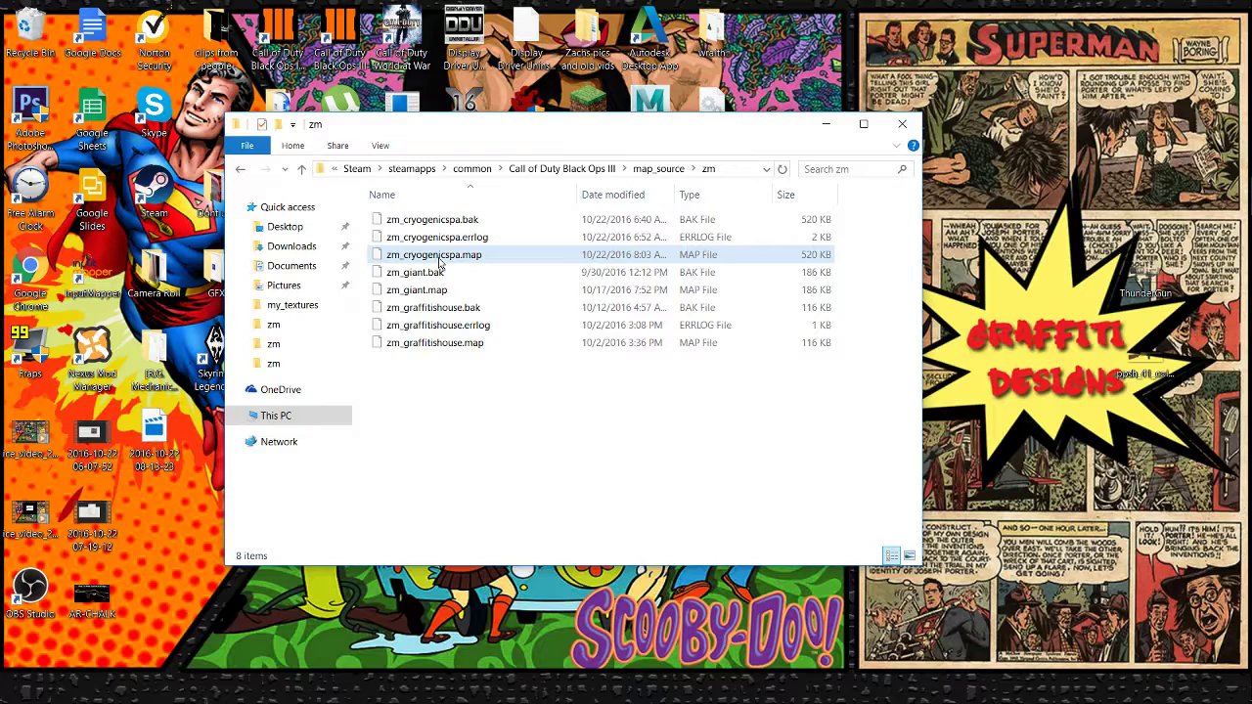
Paste the copied autosave zm_cryogenicspa_2016_10_22_08_03_42.map into the map_source zm folder and select it beside the original map
{"action": "right_click", "coordinate": [445, 398]}
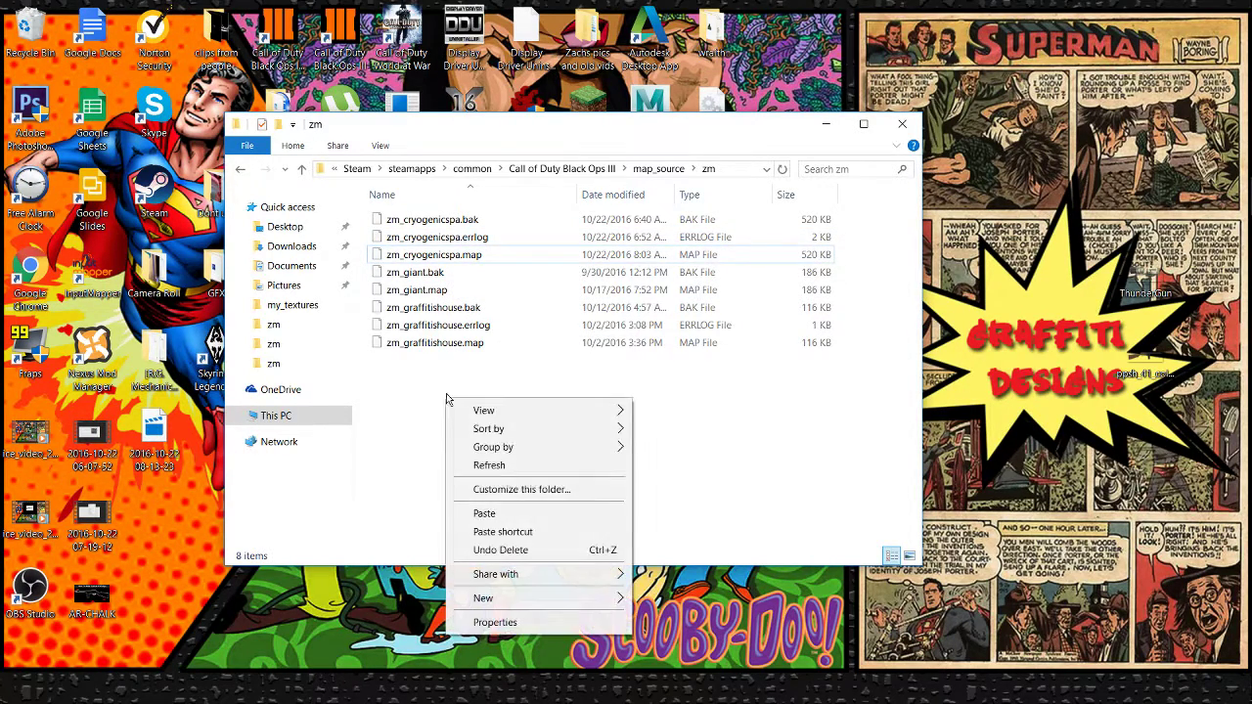
{"action": "left_click", "coordinate": [486, 513]}
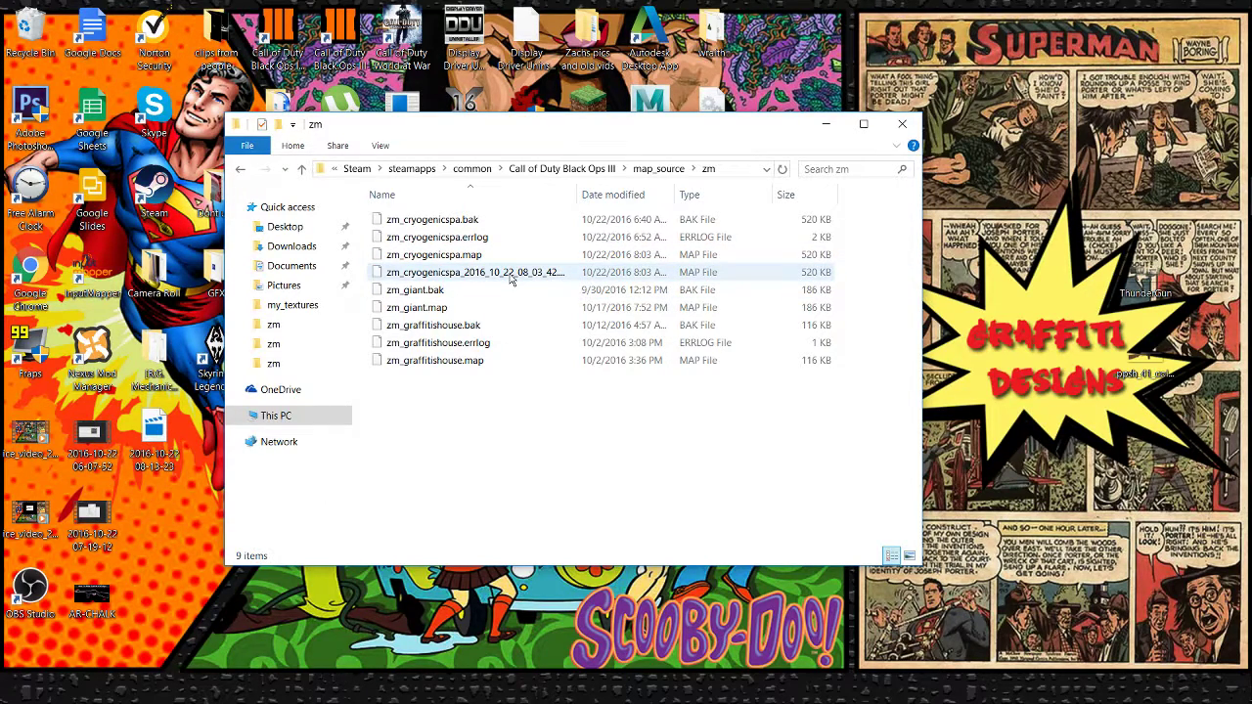
{"action": "left_click", "coordinate": [448, 258]}
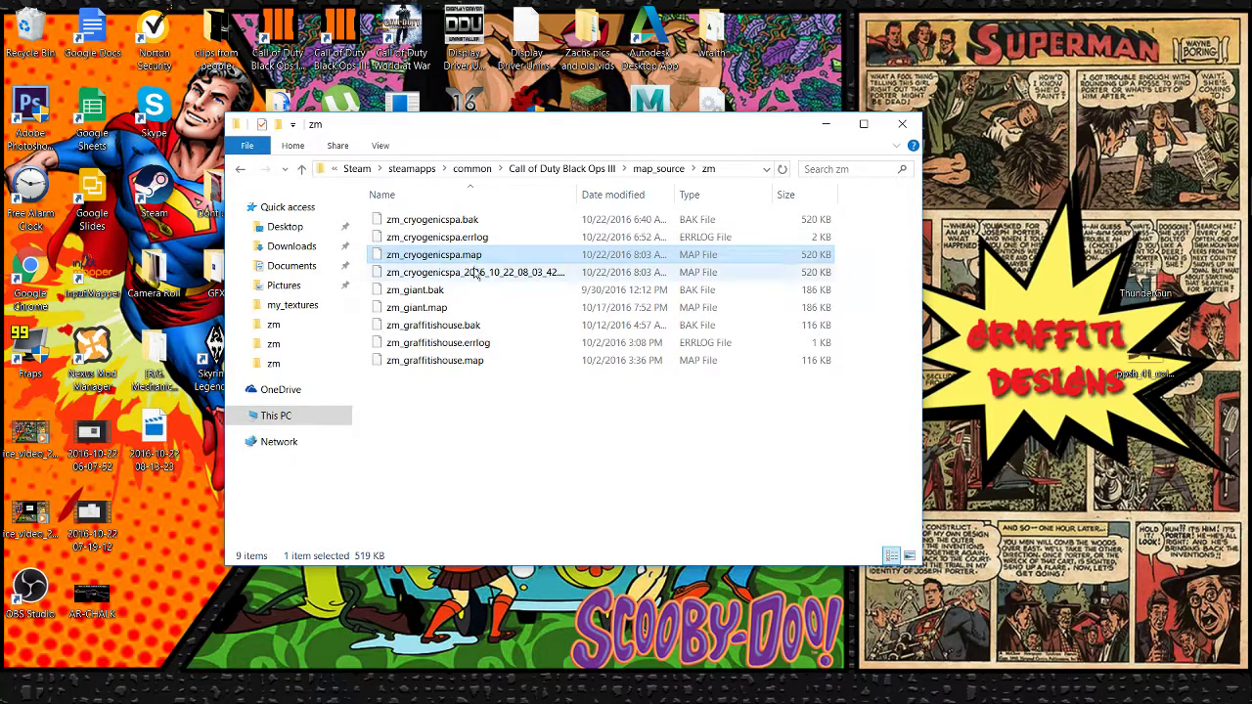
{"action": "left_click", "coordinate": [473, 272]}
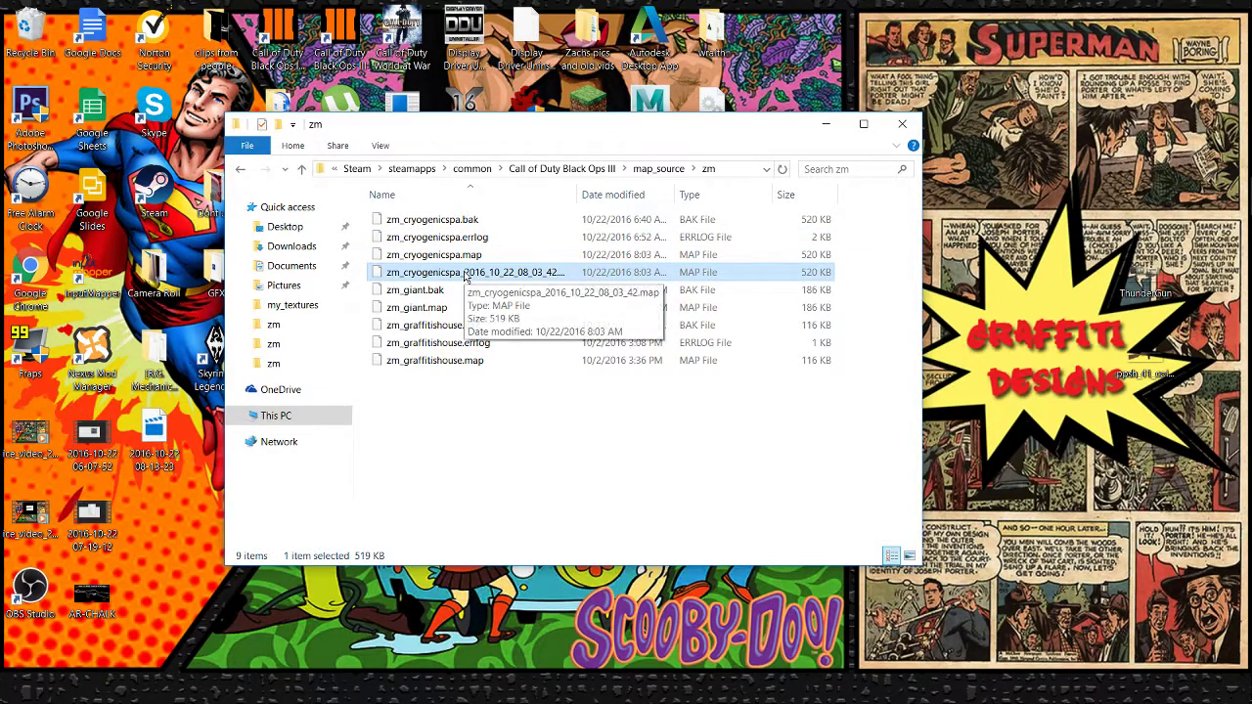
Delete the pasted zm_cryogenicspa_2016_10_22_08_03_42.map from the map_source zm folder, moving it to the Recycle Bin
{"action": "key", "text": "BackSpace"}
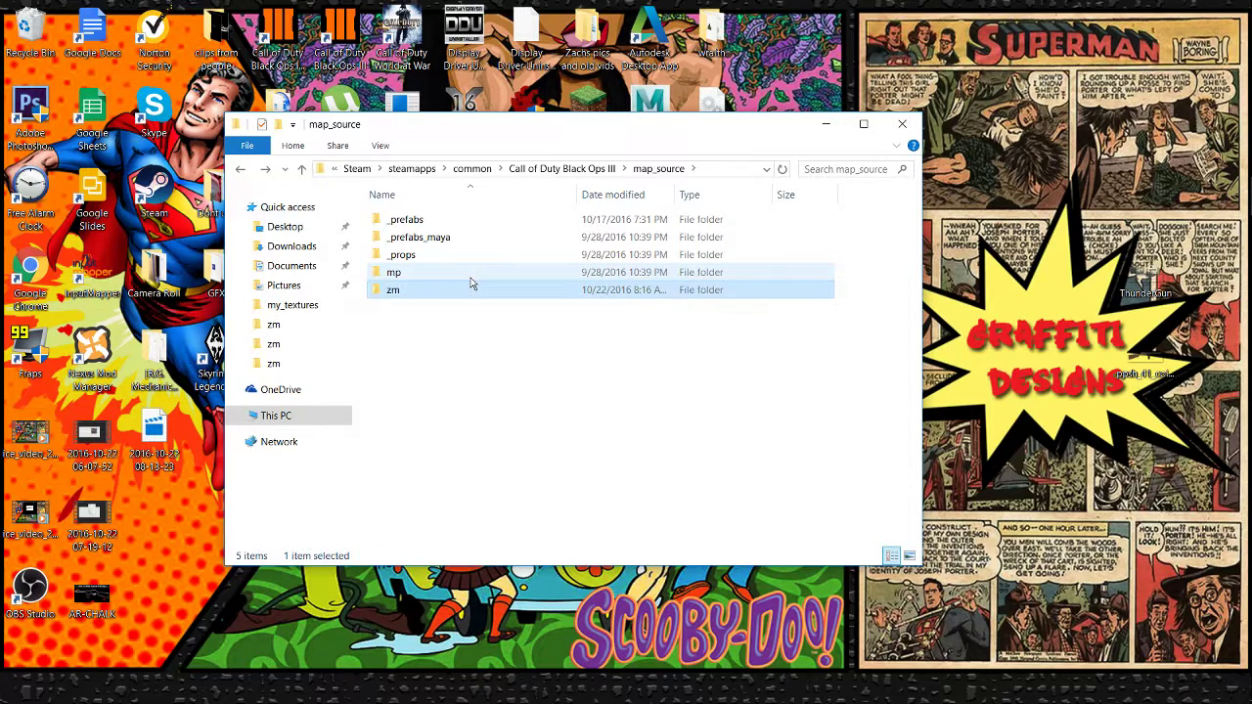
{"action": "double_click", "coordinate": [440, 291]}
{"action": "left_click", "coordinate": [427, 273]}
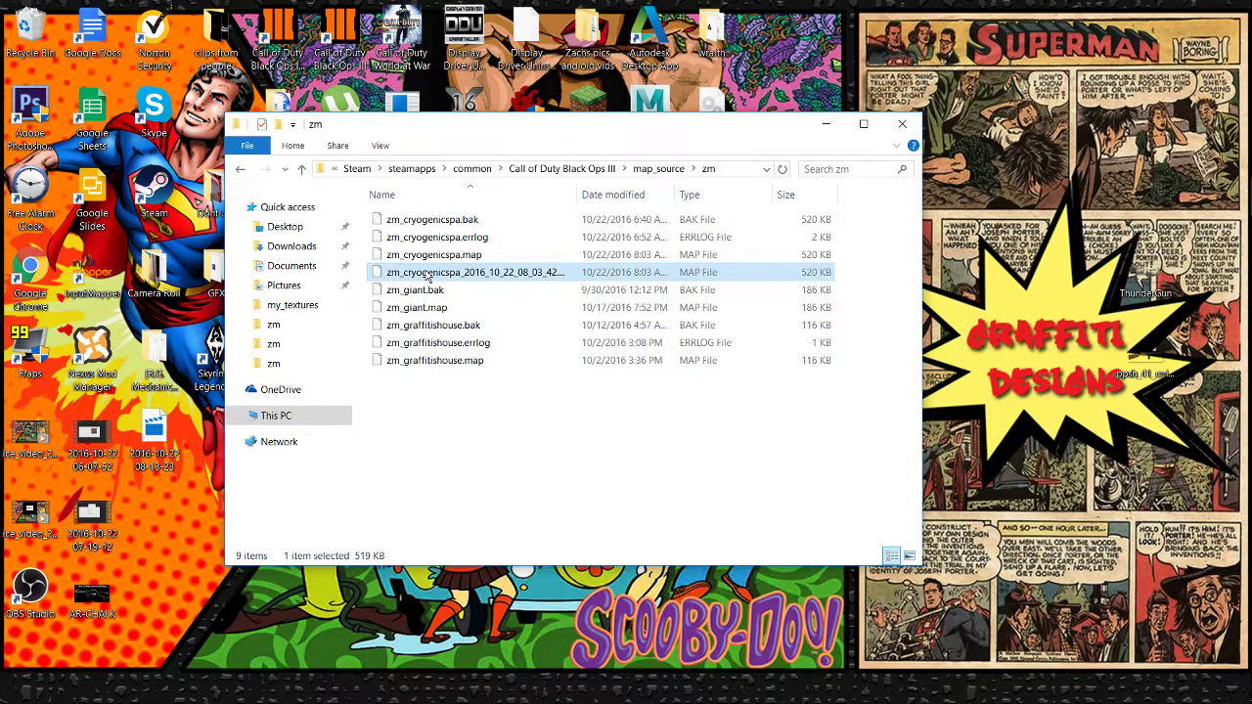
{"action": "key", "text": "Delete"}
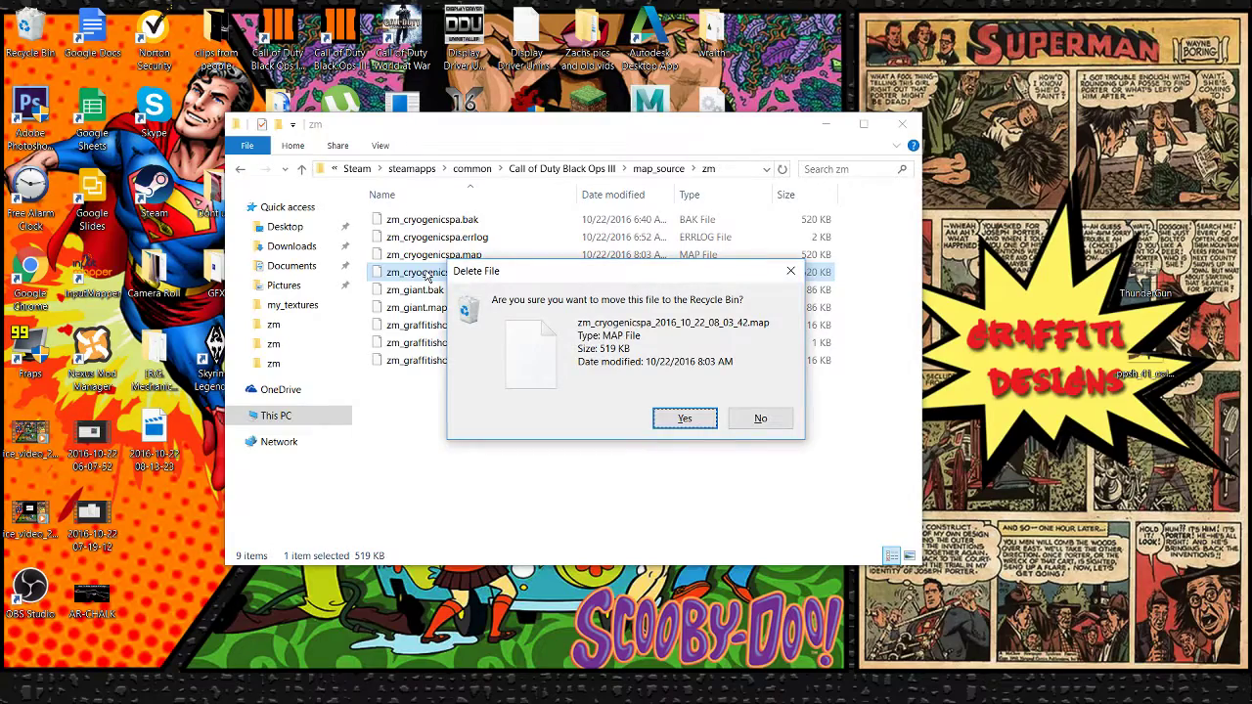
{"action": "left_click", "coordinate": [684, 418]}
Minimize the zm folder window to return to the desktop
{"action": "left_click", "coordinate": [826, 125]}
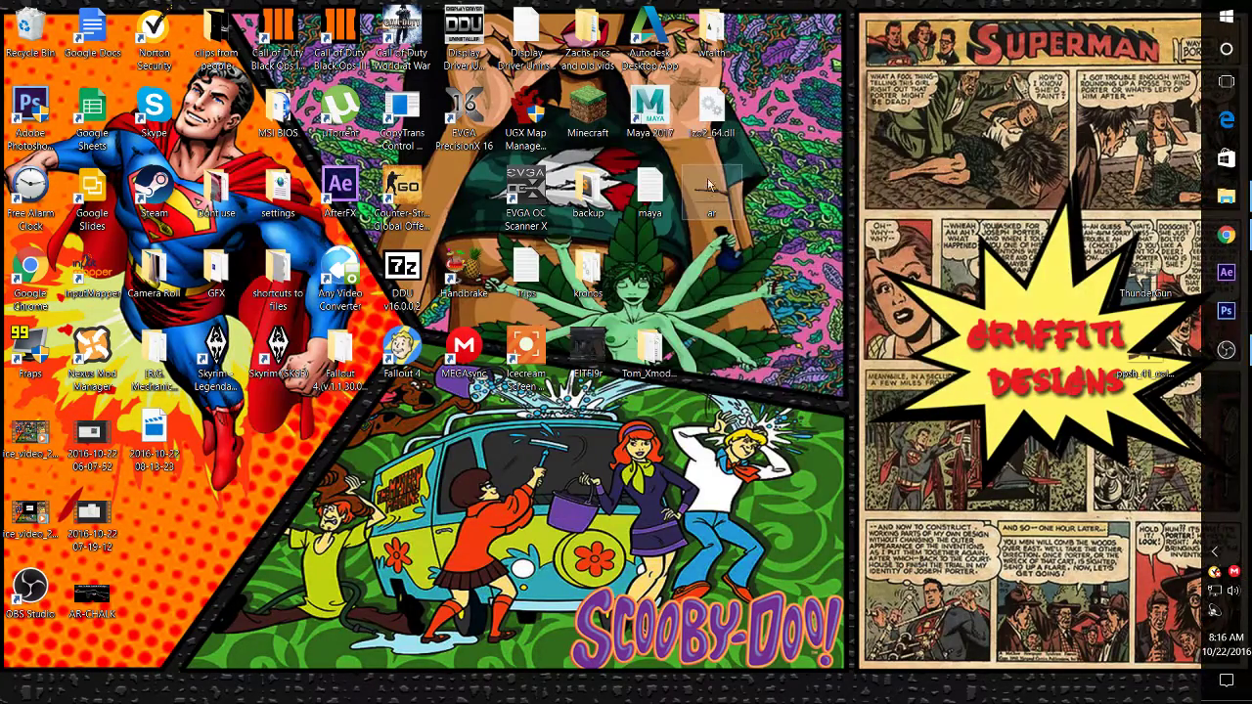
{"action": "mouse_move", "coordinate": [1225, 239]}
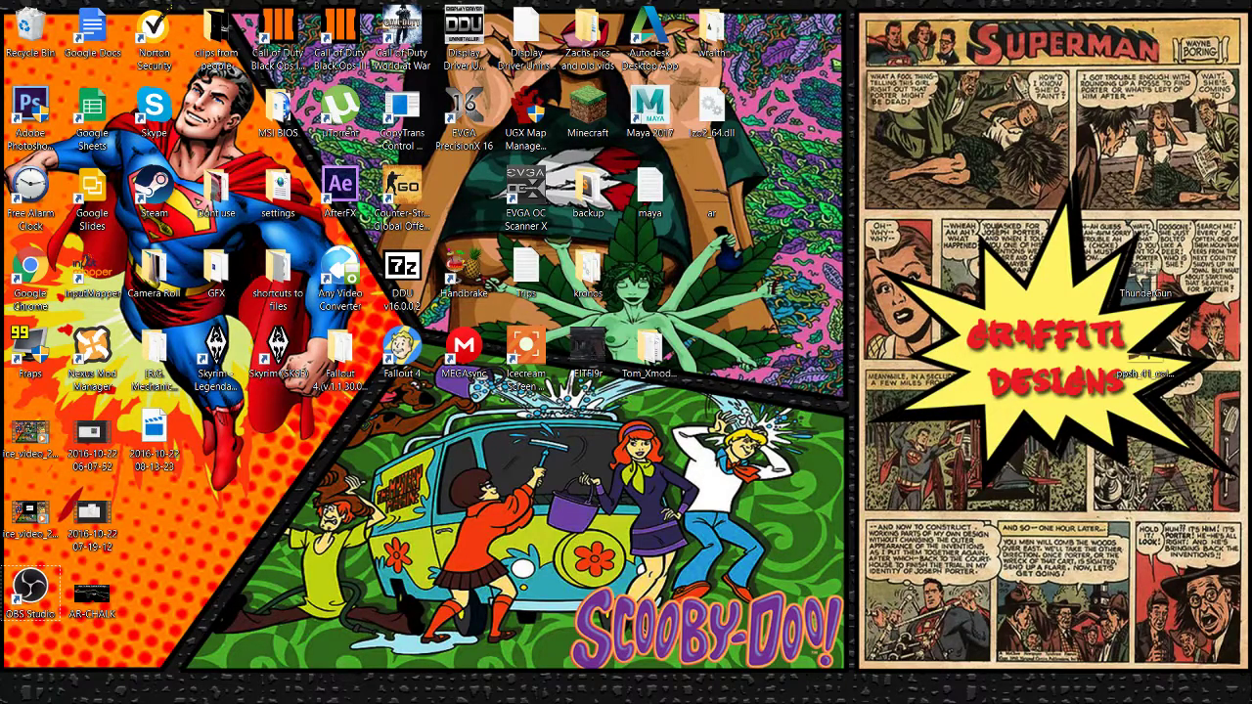
{"action": "mouse_move", "coordinate": [1225, 349]}
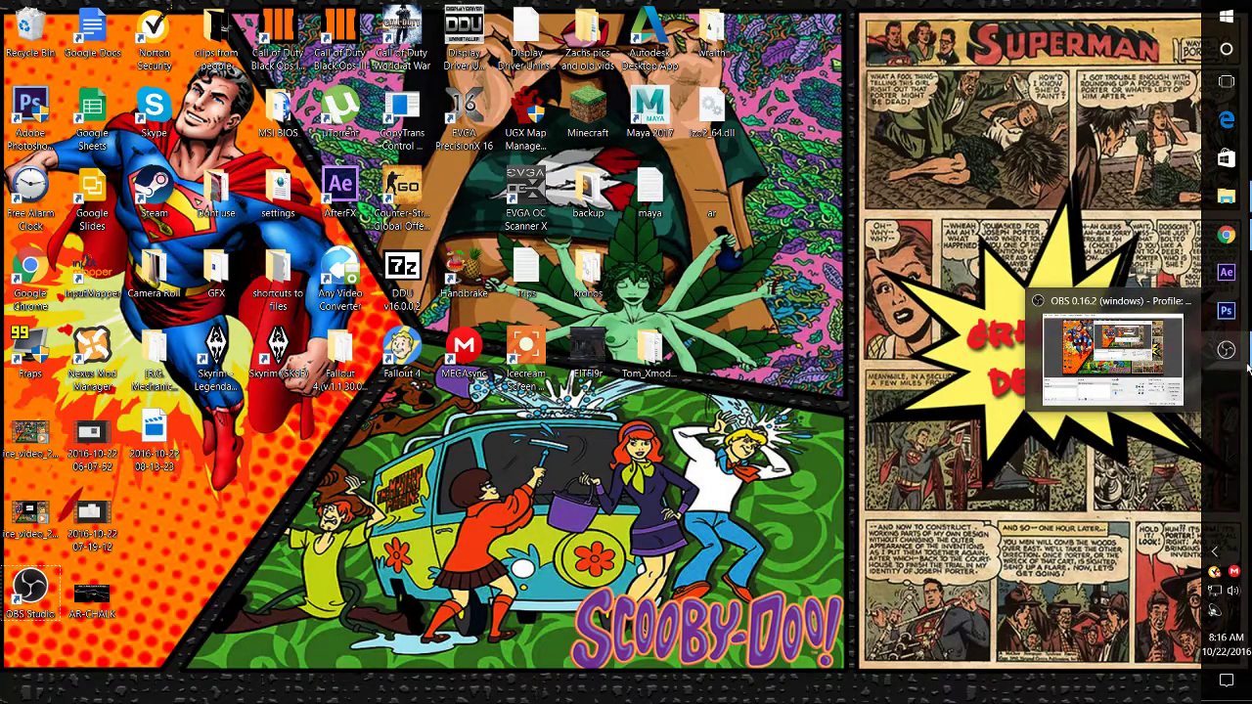